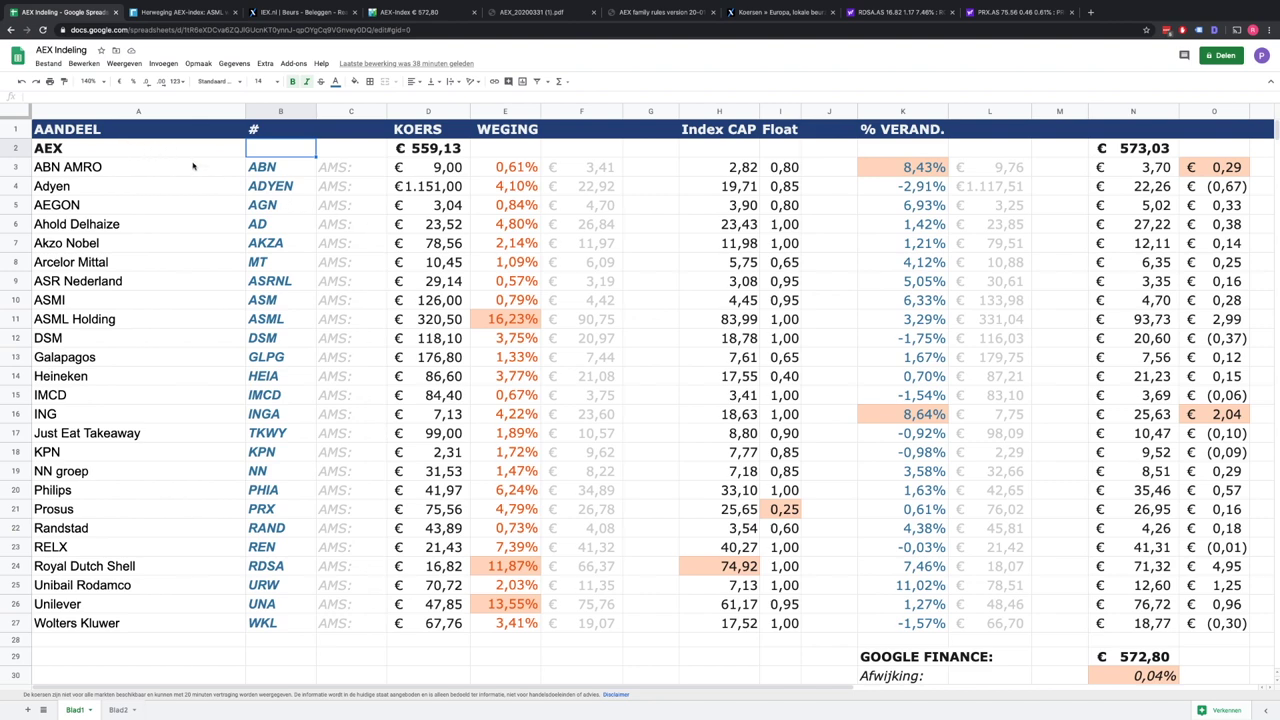
- Select the full list of shares from ABN AMRO to Wolters Kluwer in the AANDEEL column to review it
{"action": "left_click", "coordinate": [157, 167]}
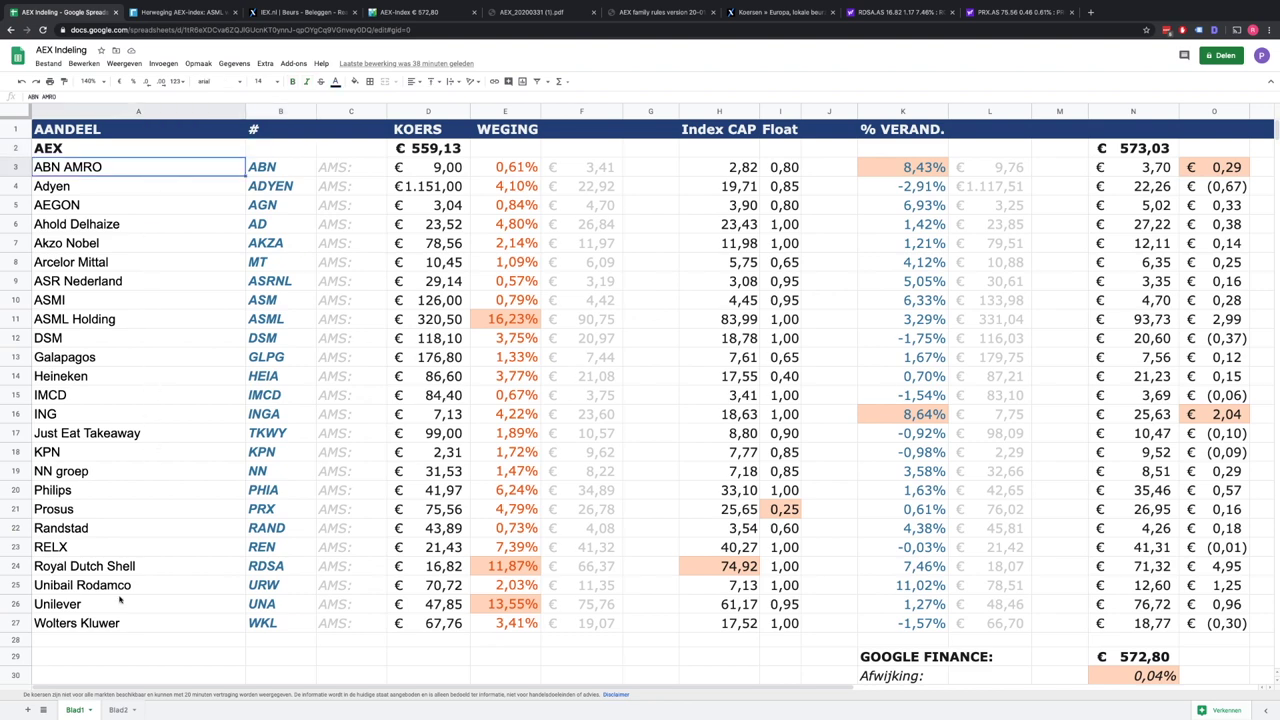
{"action": "left_click", "coordinate": [123, 626], "text": "shift"}
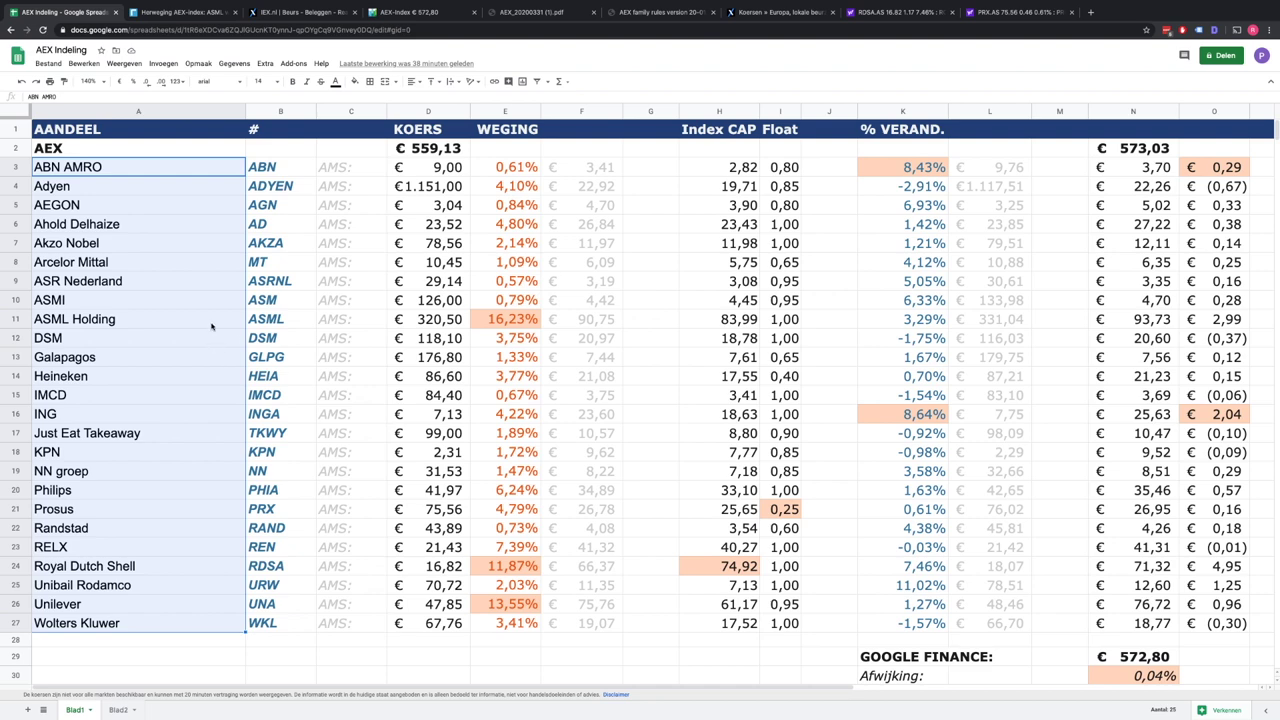
{"action": "left_click", "coordinate": [194, 174]}
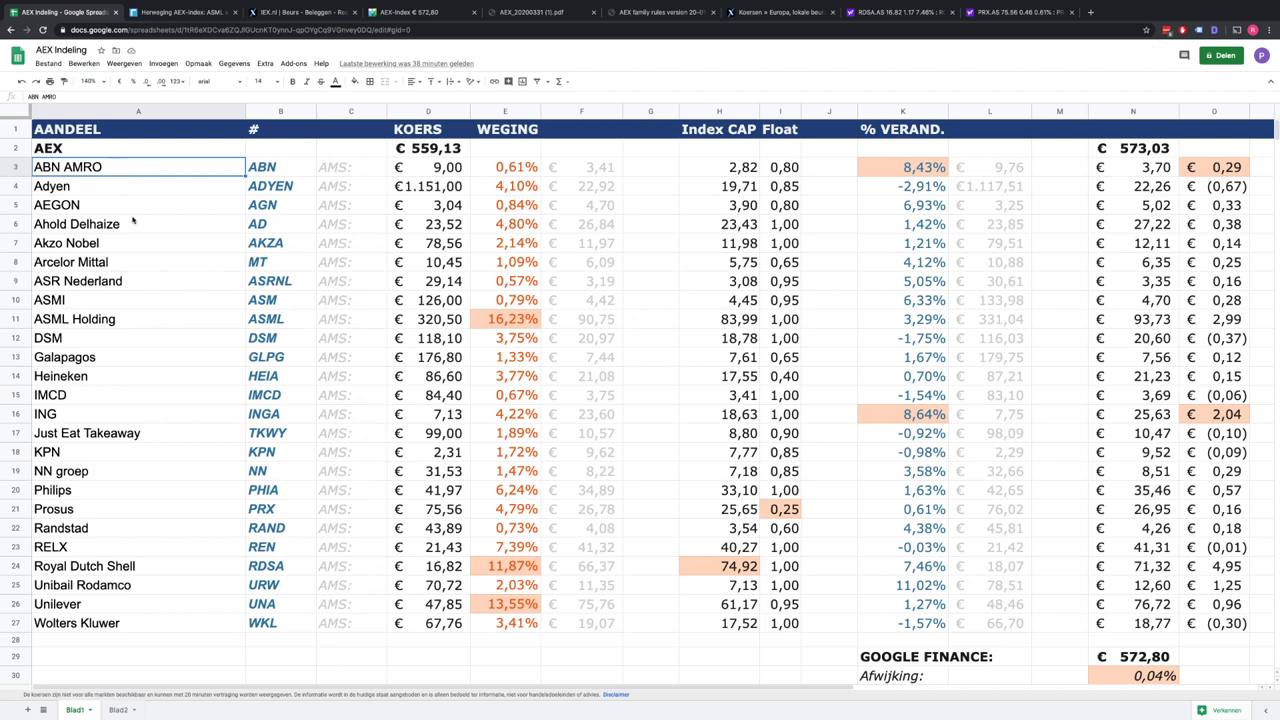
- Look through individual index members, including ASML Holding, Galapagos, ING, KPN, Royal Dutch Shell, Unilever with its ticker, and ABN AMRO
{"action": "left_click", "coordinate": [102, 322]}
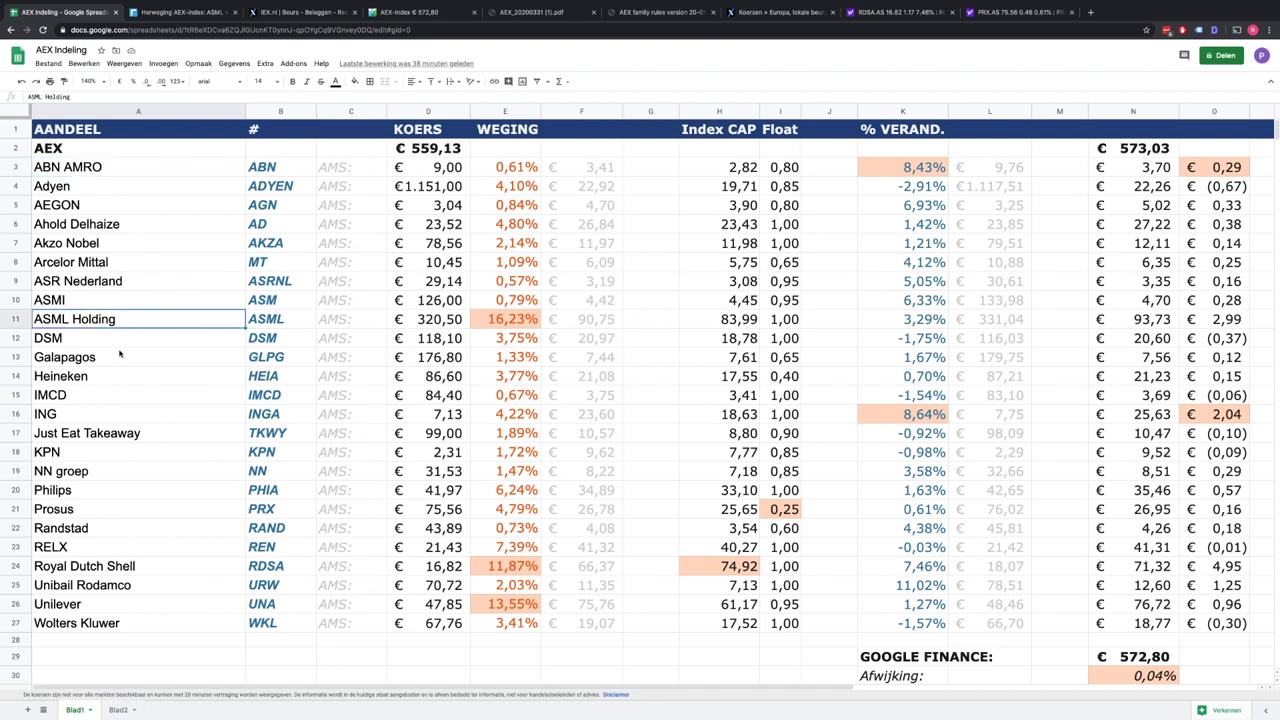
{"action": "left_click", "coordinate": [77, 361]}
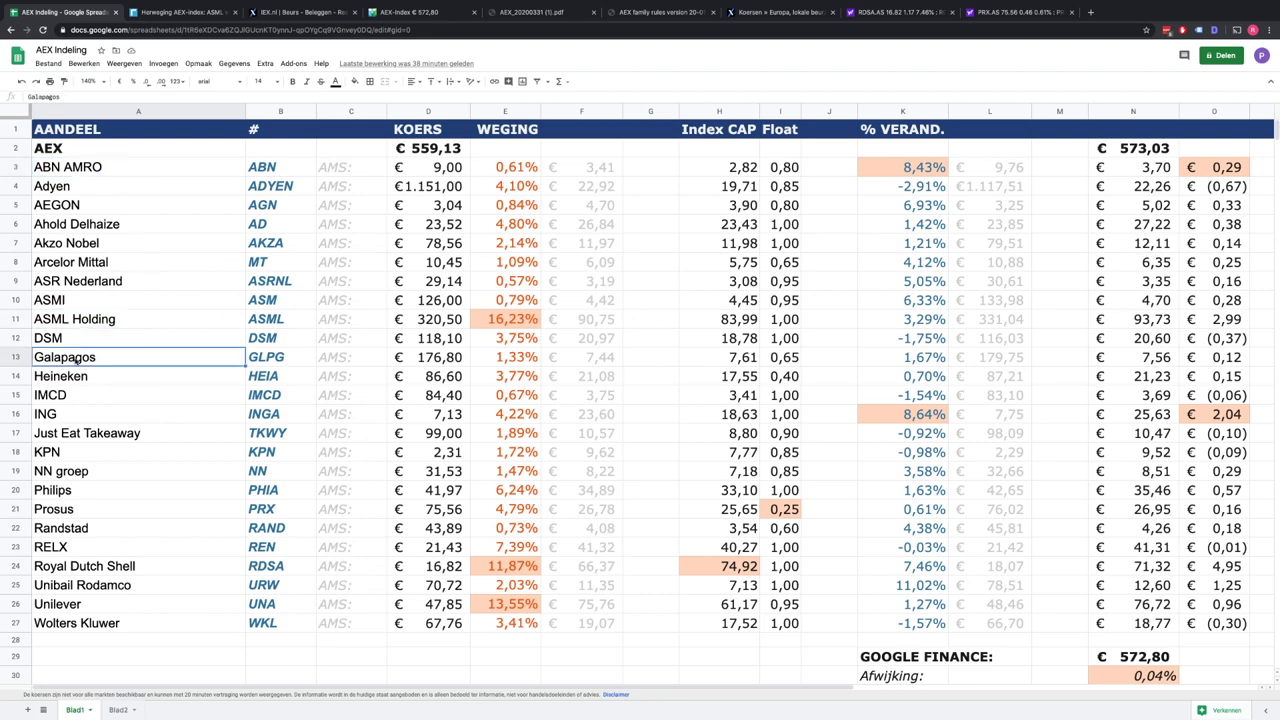
{"action": "left_click", "coordinate": [88, 421]}
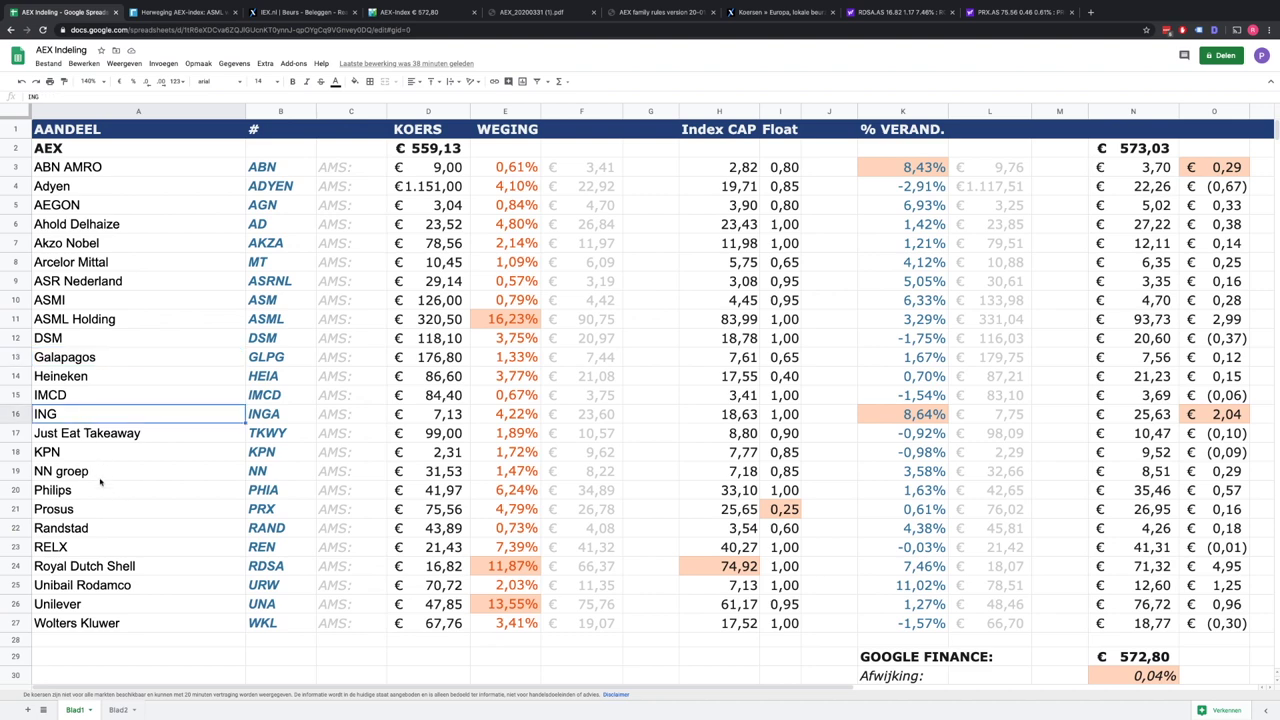
{"action": "left_click", "coordinate": [86, 452]}
{"action": "left_click", "coordinate": [124, 568]}
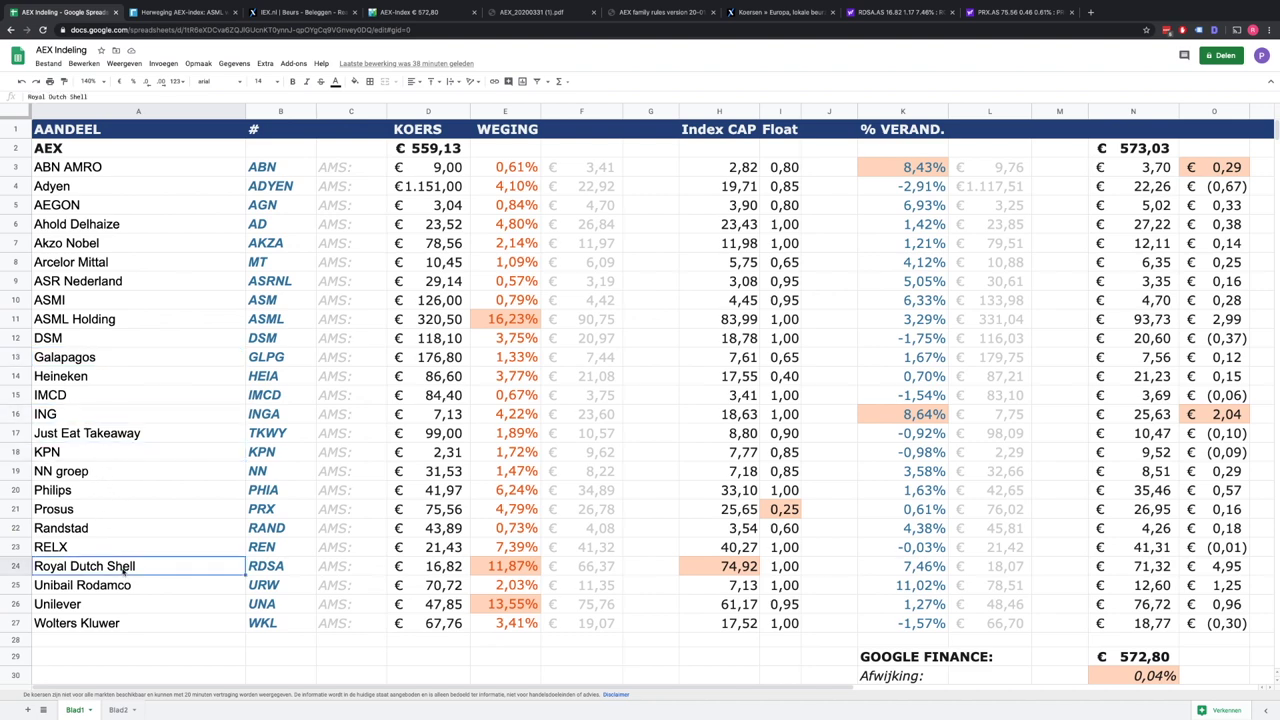
{"action": "left_click", "coordinate": [107, 605]}
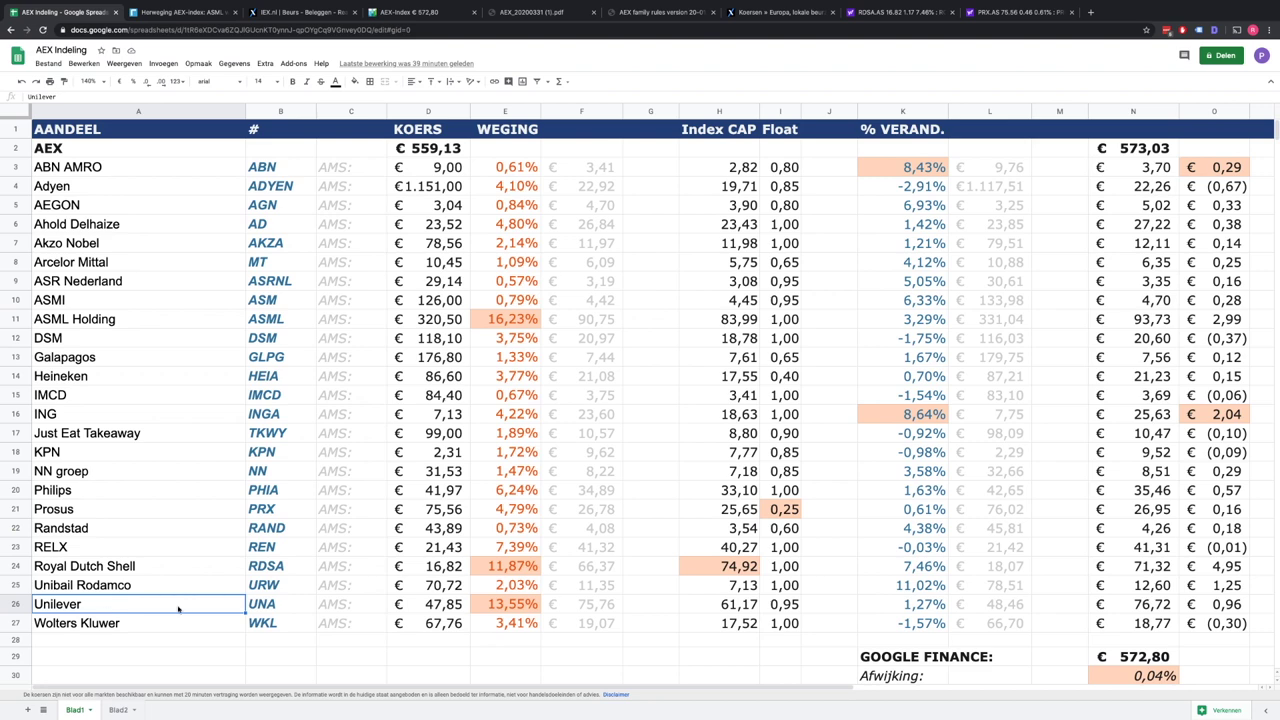
{"action": "left_click", "coordinate": [272, 607]}
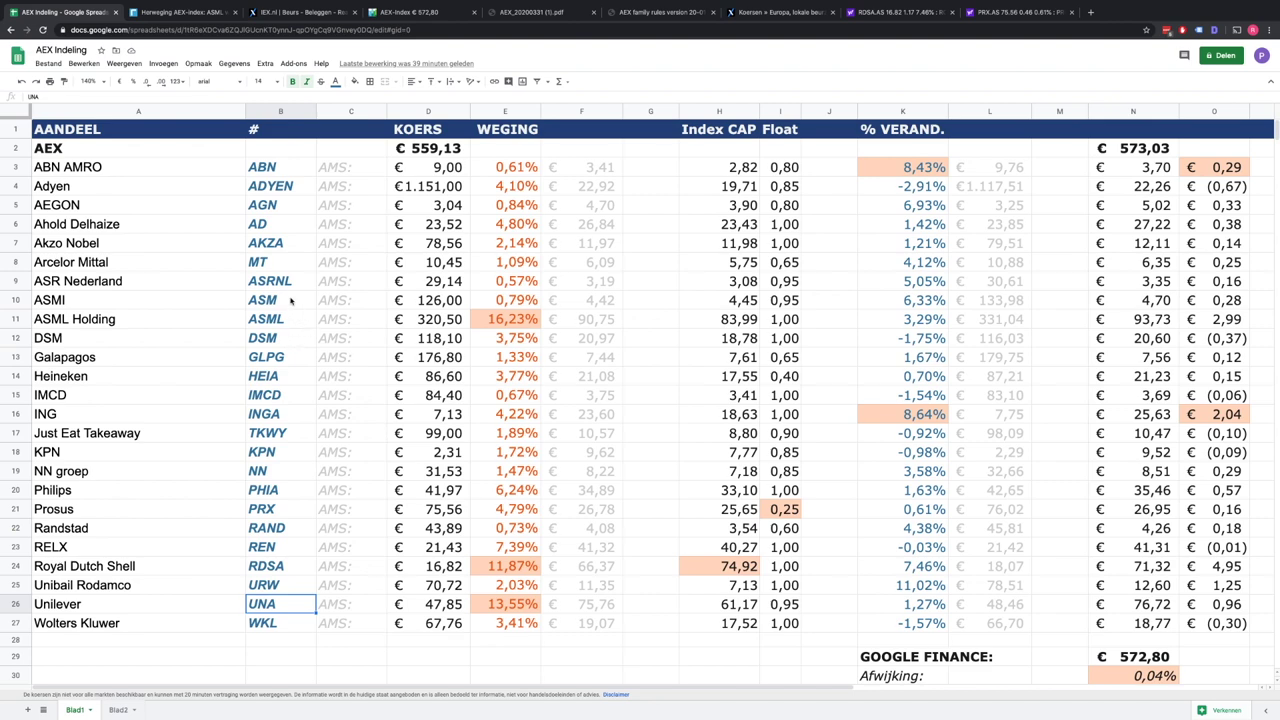
{"action": "left_click", "coordinate": [168, 172]}
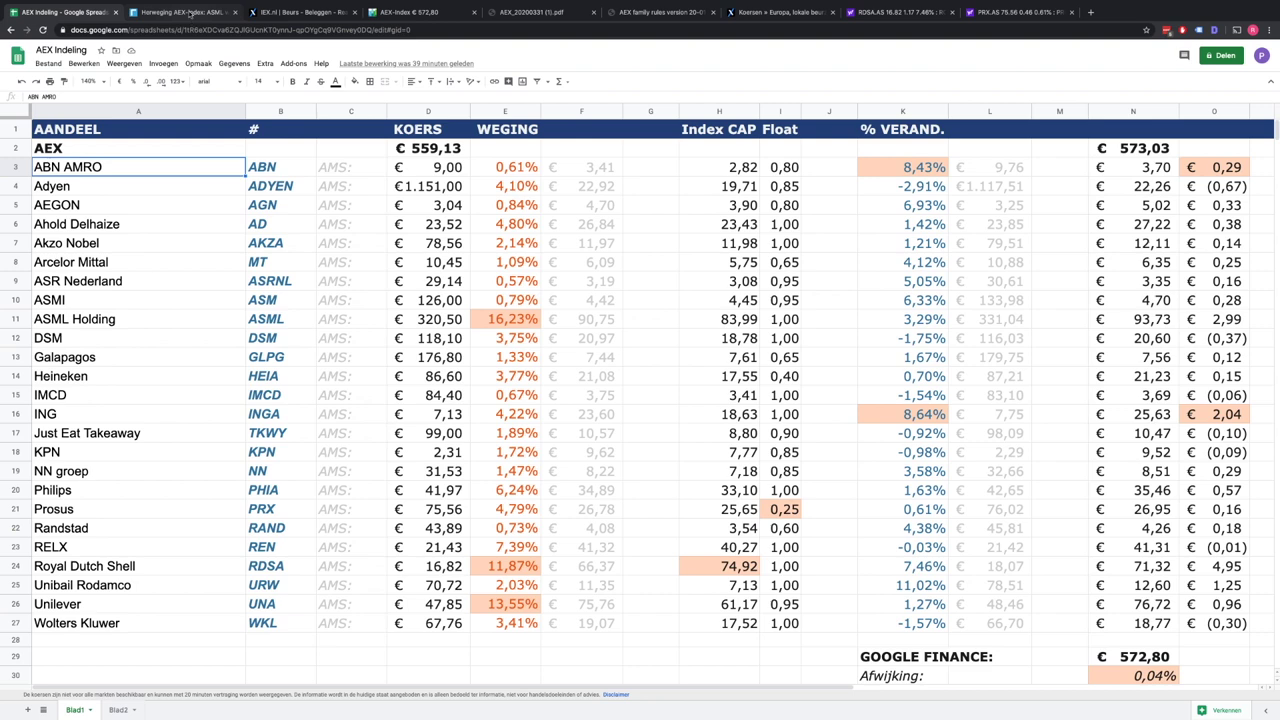
- Switch to the RTL Nieuws article on the AEX reweighting and read its headline, date and introduction about changing index members
{"action": "left_click", "coordinate": [192, 14]}
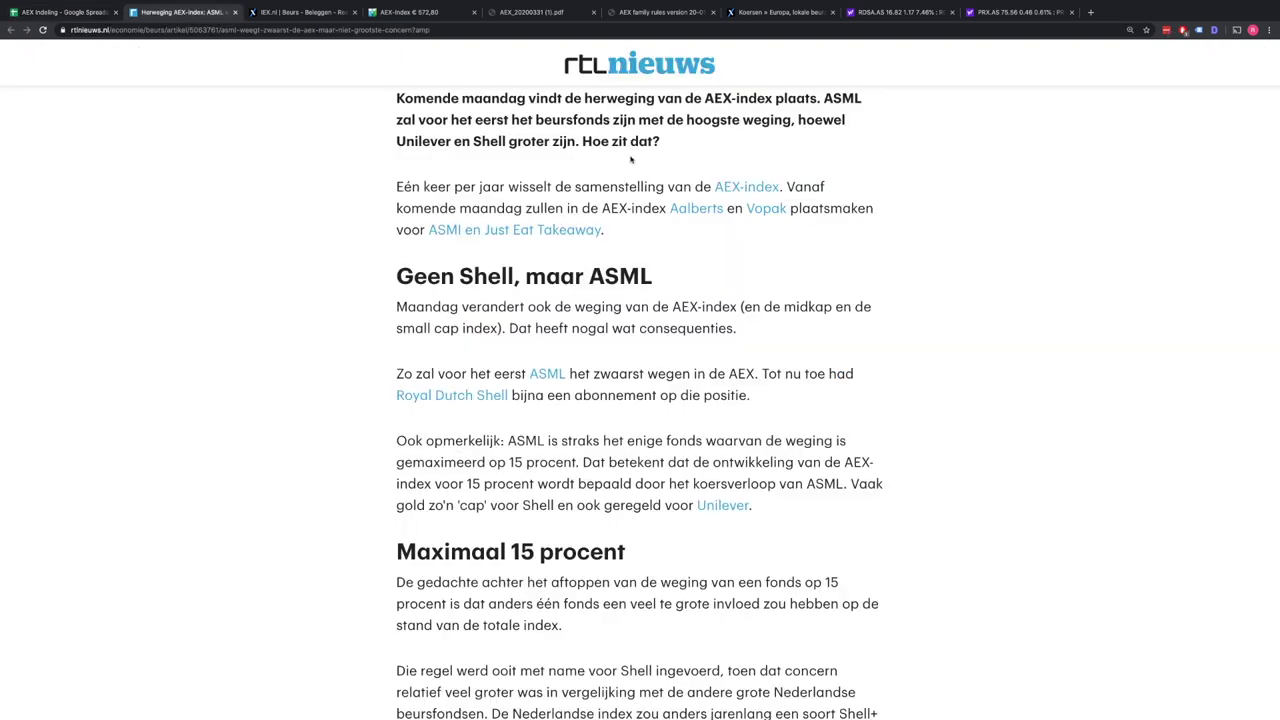
{"action": "scroll", "coordinate": [433, 111], "scroll_direction": "up", "scroll_amount": 5}
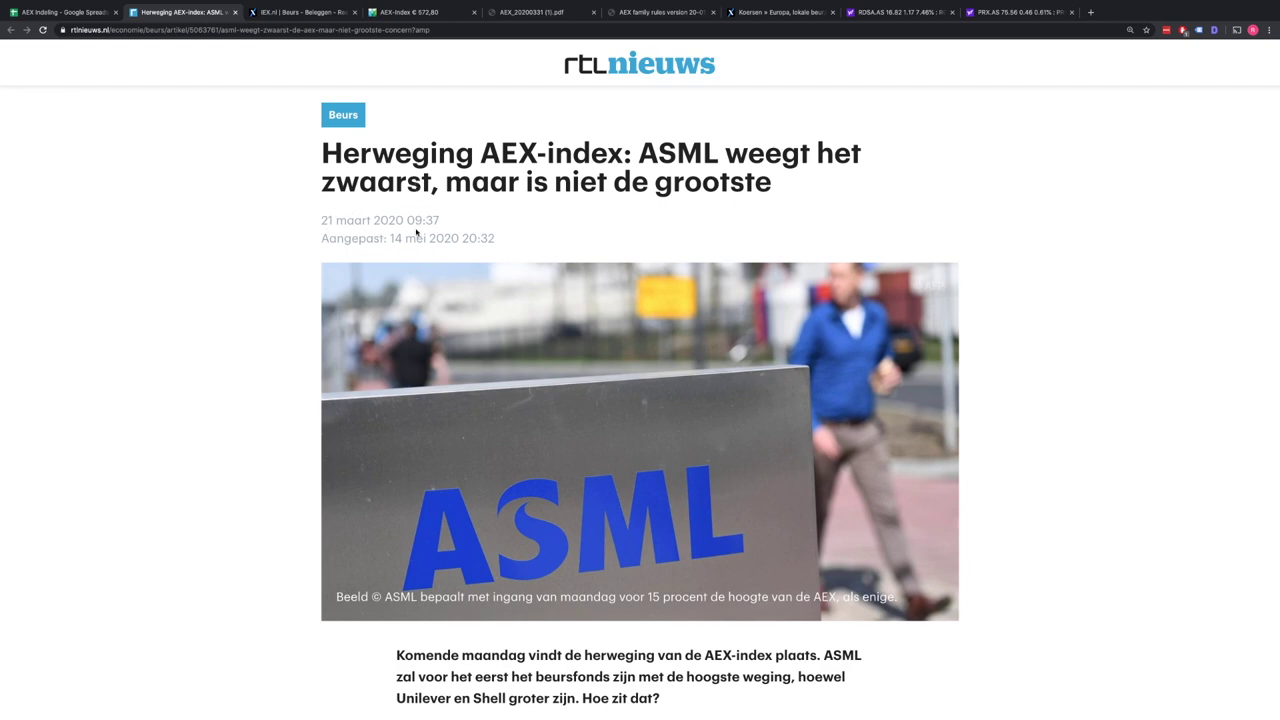
{"action": "scroll", "coordinate": [427, 237], "scroll_direction": "down", "scroll_amount": 5}
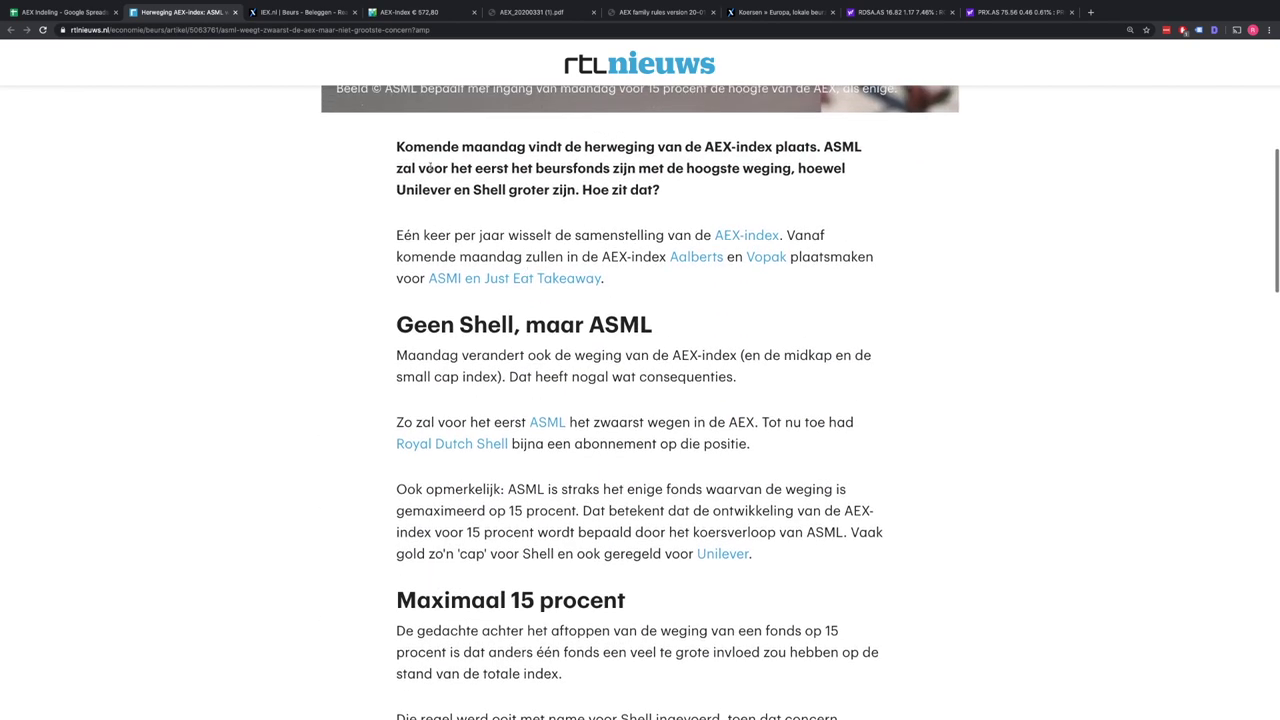
{"action": "scroll", "coordinate": [490, 163], "scroll_direction": "down", "scroll_amount": 1}
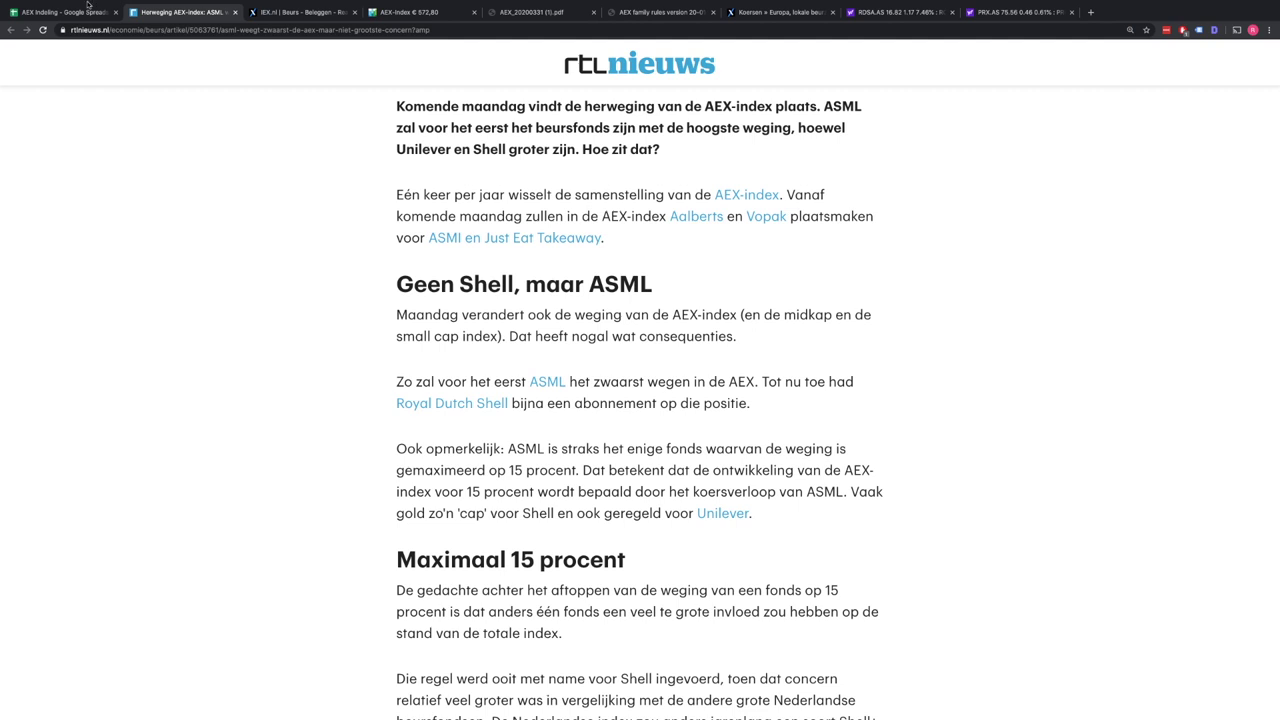
- Return to the AEX Indeling spreadsheet and inspect ABN AMRO's price formula and the exchange prefix it uses
{"action": "key", "text": "ctrl+shift+Tab"}
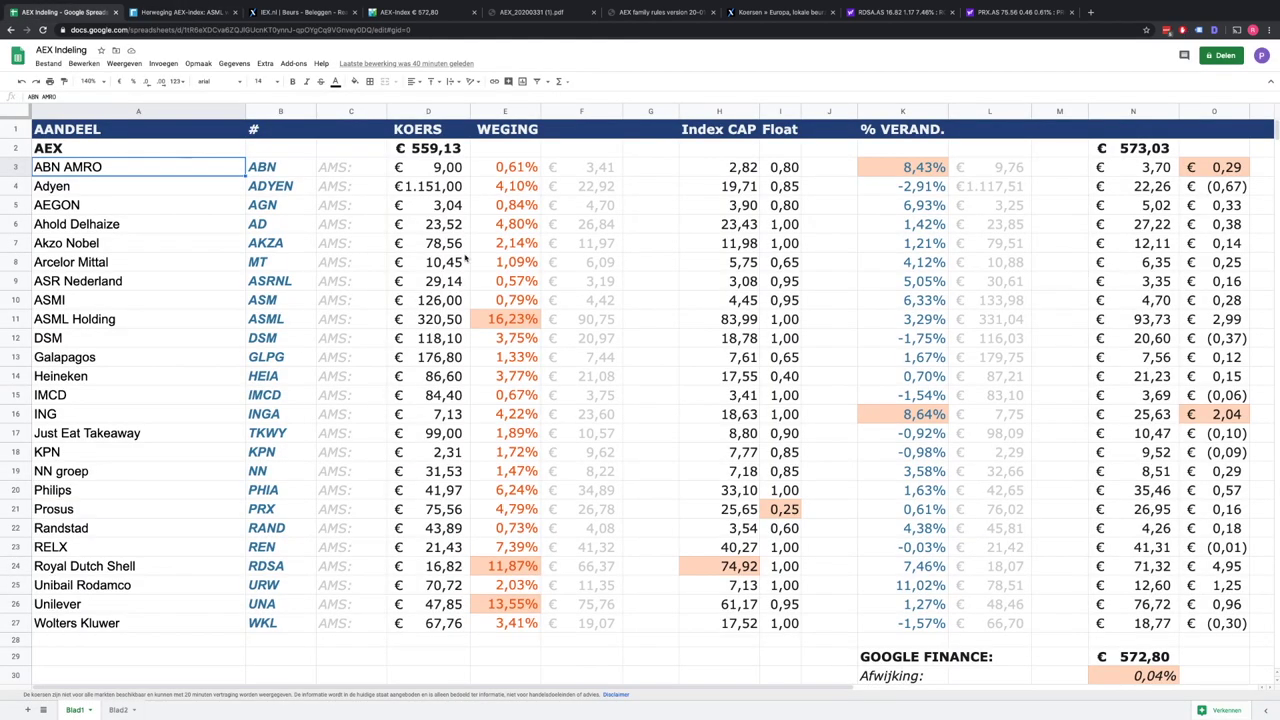
{"action": "left_click", "coordinate": [441, 173]}
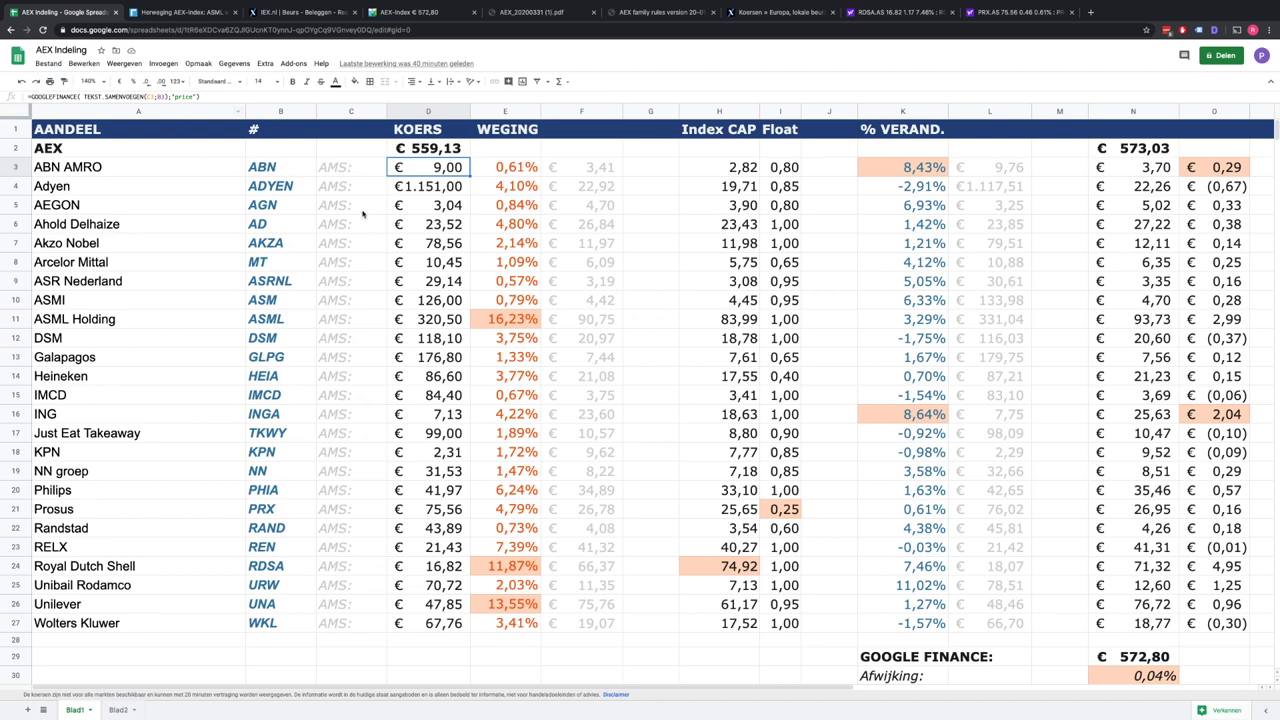
{"action": "left_click", "coordinate": [332, 172]}
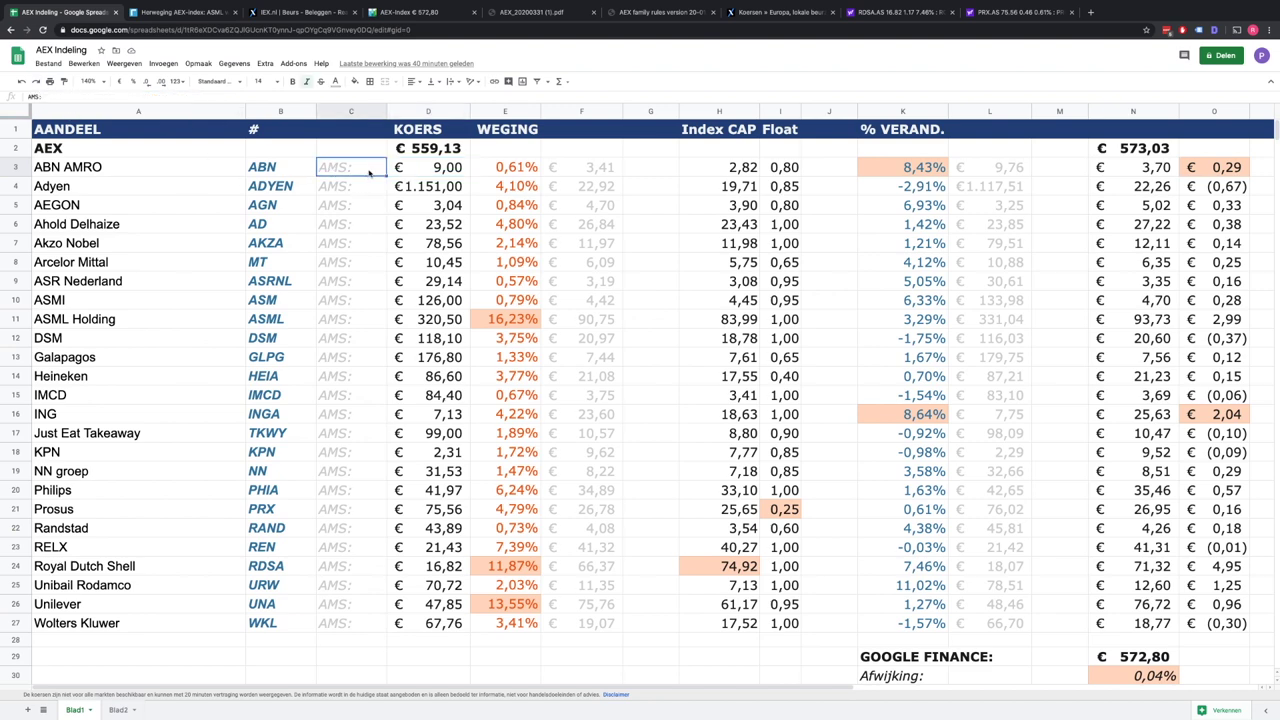
{"action": "left_click", "coordinate": [427, 171]}
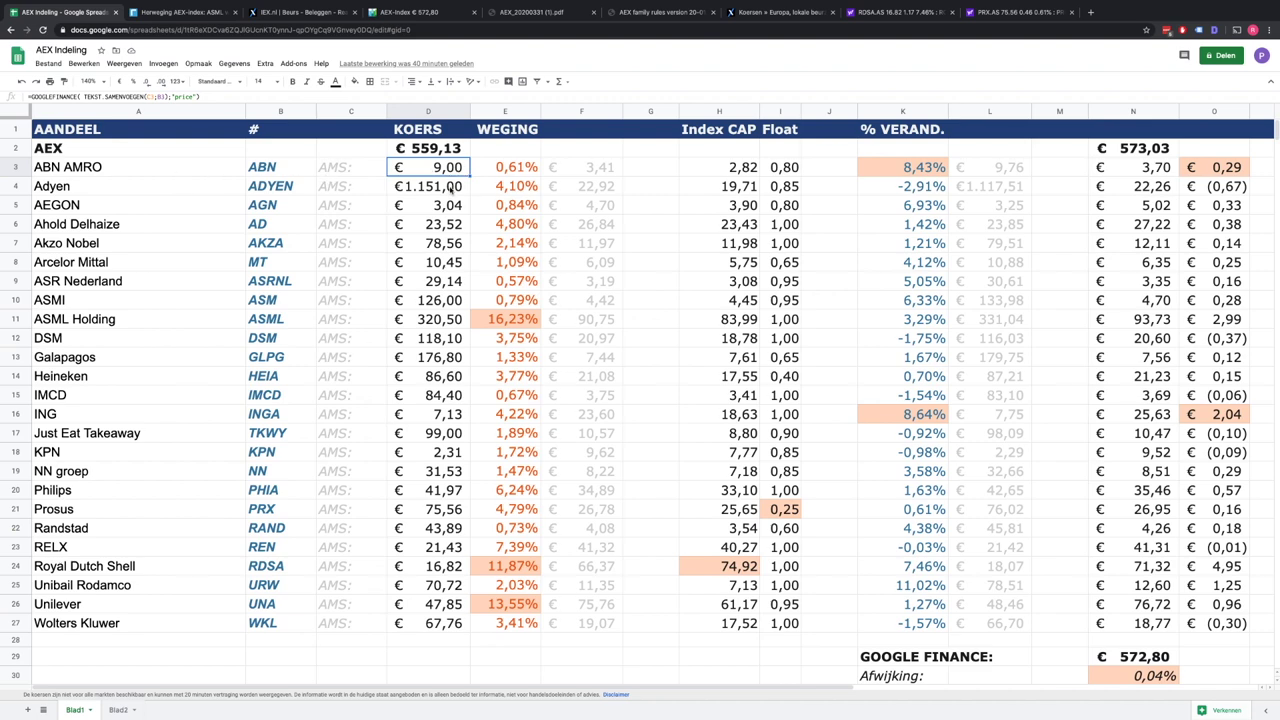
- Inspect the AEX index price, the whole WEGING column and ABN AMRO's weighting
{"action": "left_click", "coordinate": [440, 154]}
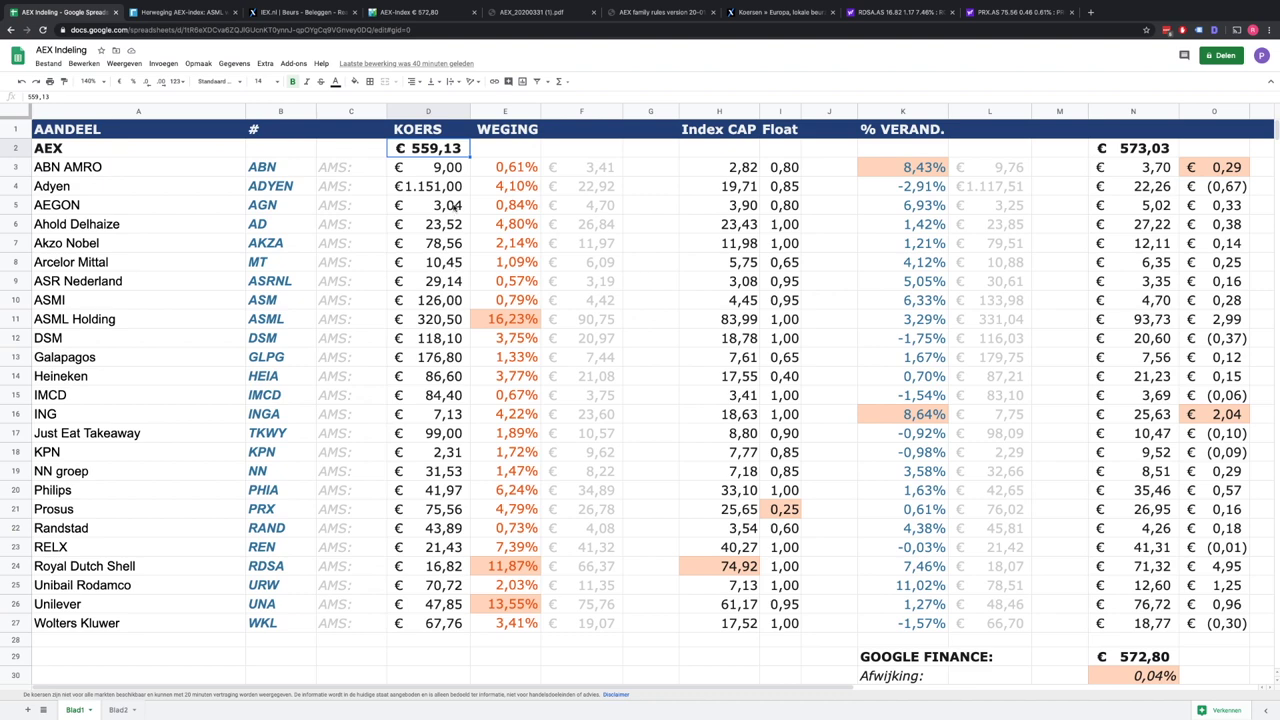
{"action": "left_click", "coordinate": [503, 113]}
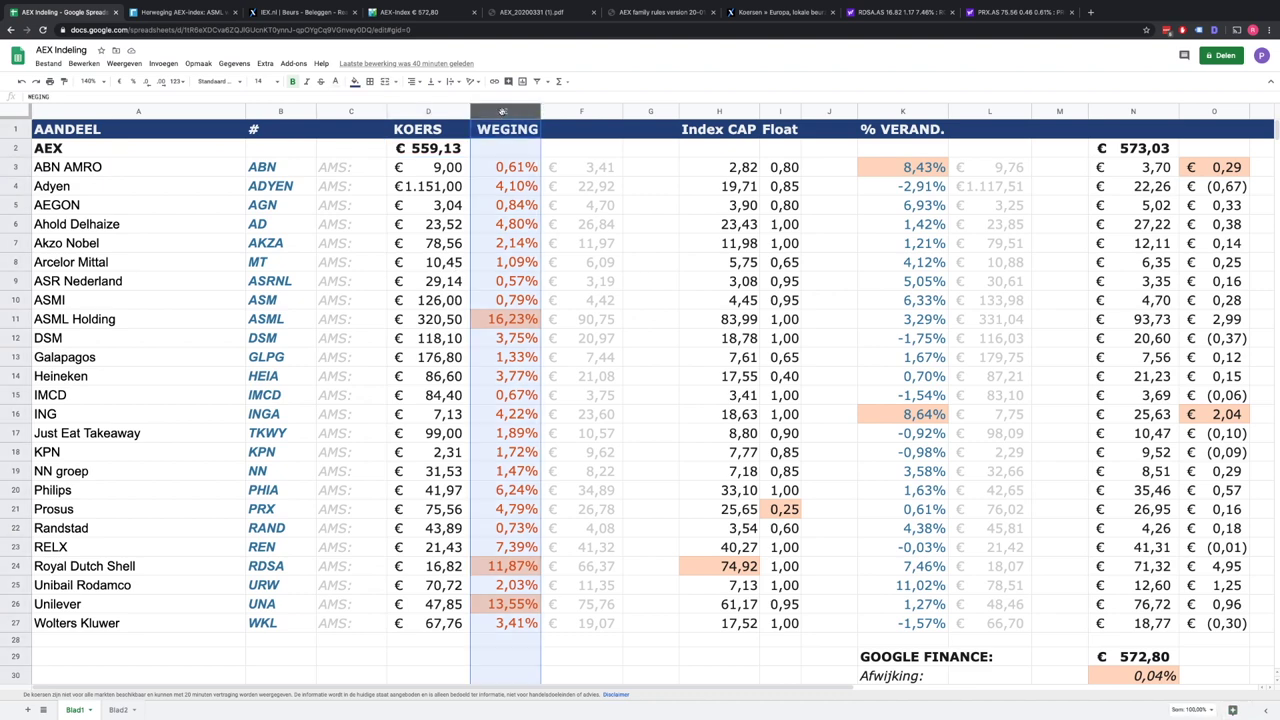
{"action": "left_click", "coordinate": [522, 171]}
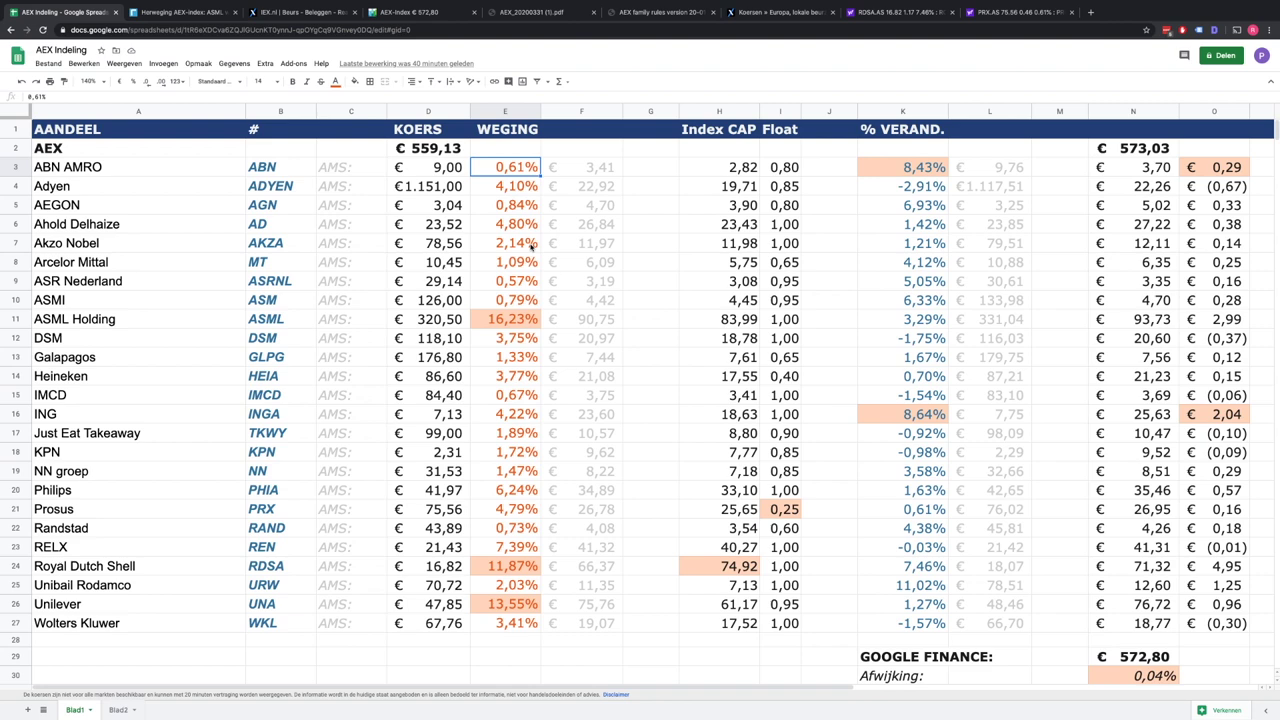
{"action": "left_click", "coordinate": [448, 153]}
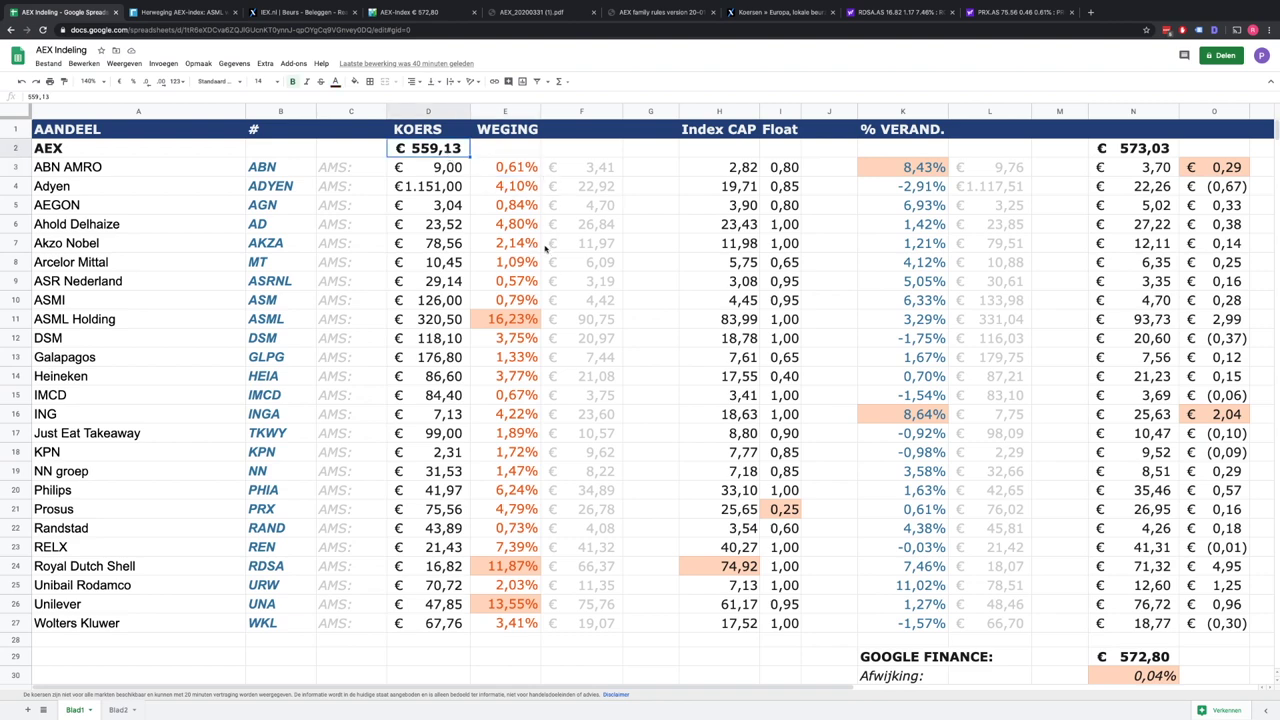
- Compare the highlighted weightings of ASML Holding, Unilever and Royal Dutch Shell, and check the AEX index price
{"action": "left_click", "coordinate": [505, 322]}
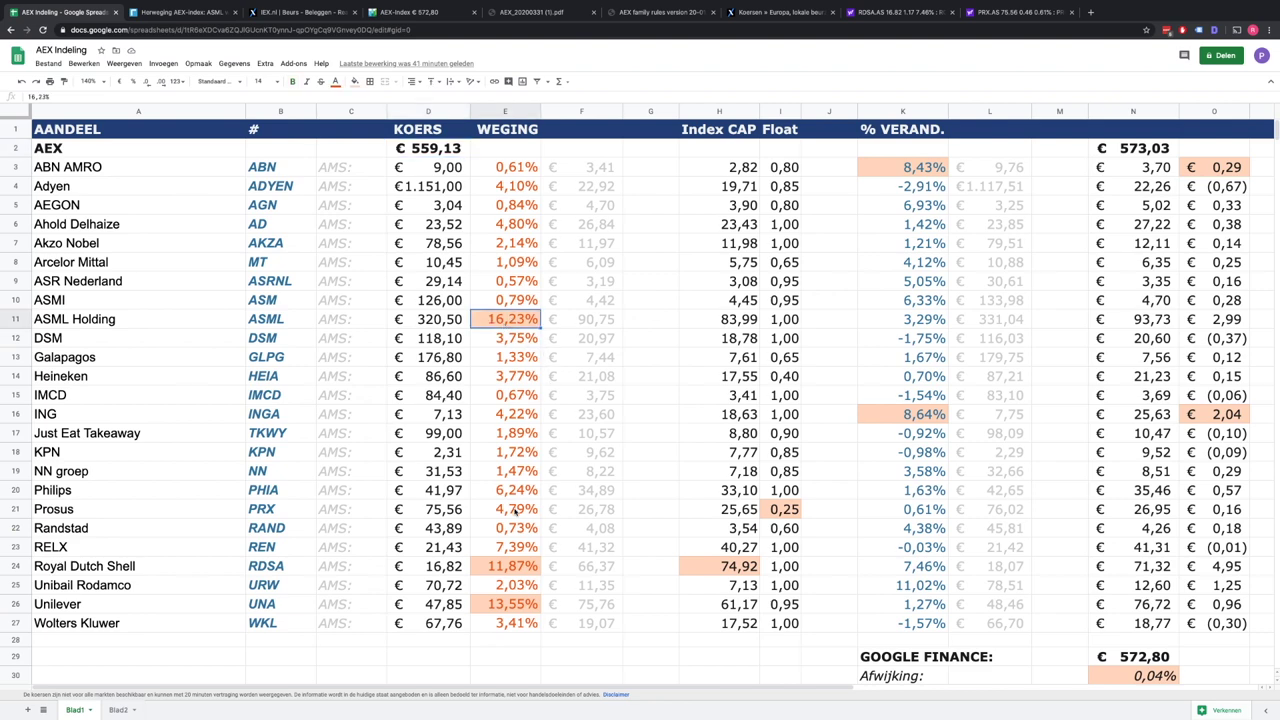
{"action": "left_click", "coordinate": [512, 604]}
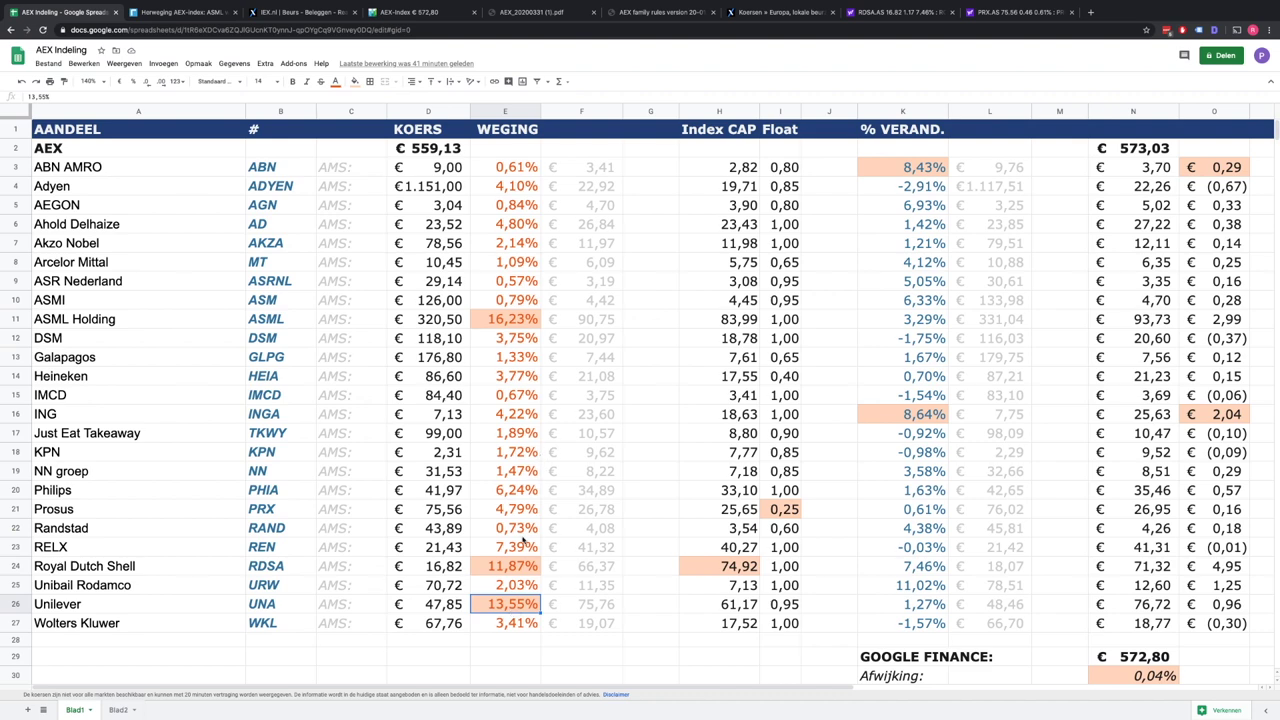
{"action": "left_click", "coordinate": [512, 568], "text": "super"}
{"action": "left_click", "coordinate": [524, 320], "text": "super"}
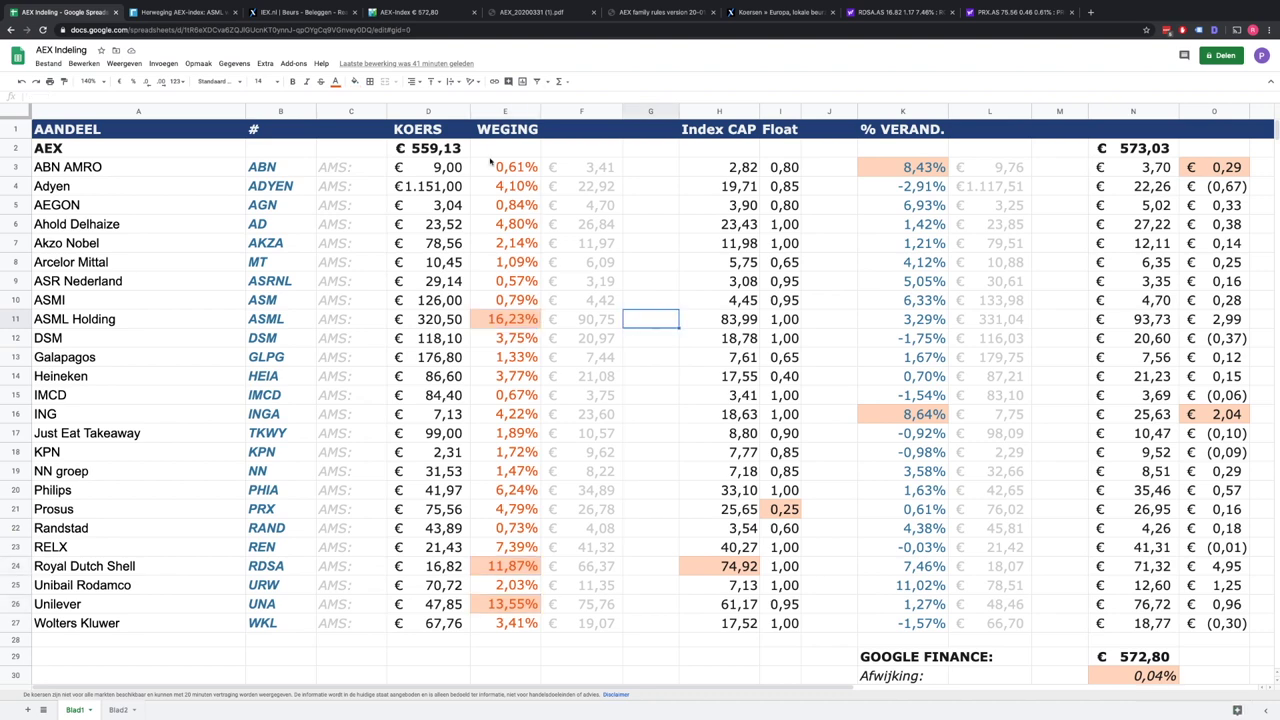
{"action": "left_click", "coordinate": [458, 148]}
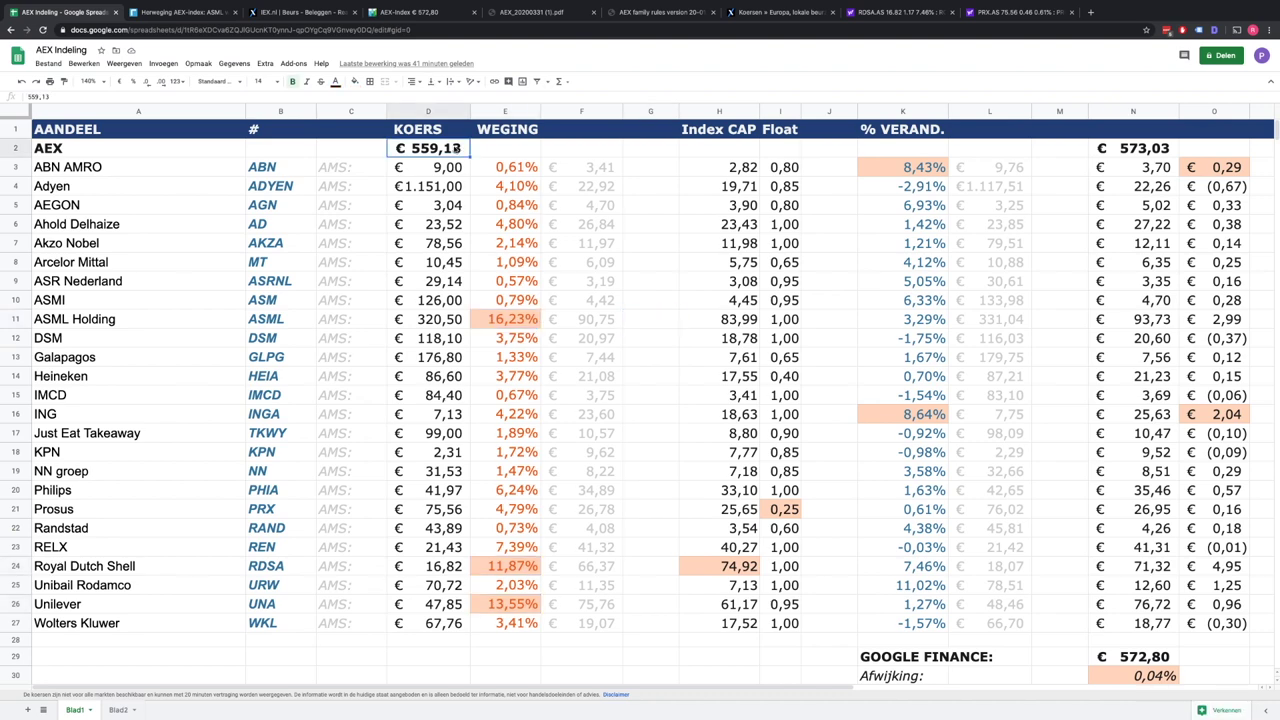
- Switch to the RTL Nieuws article and read the sections on ASML's top weighting, the 15 percent maximum and Shell's price drop
{"action": "left_click", "coordinate": [202, 17]}
{"action": "scroll", "coordinate": [600, 450], "scroll_direction": "down", "scroll_amount": 2}
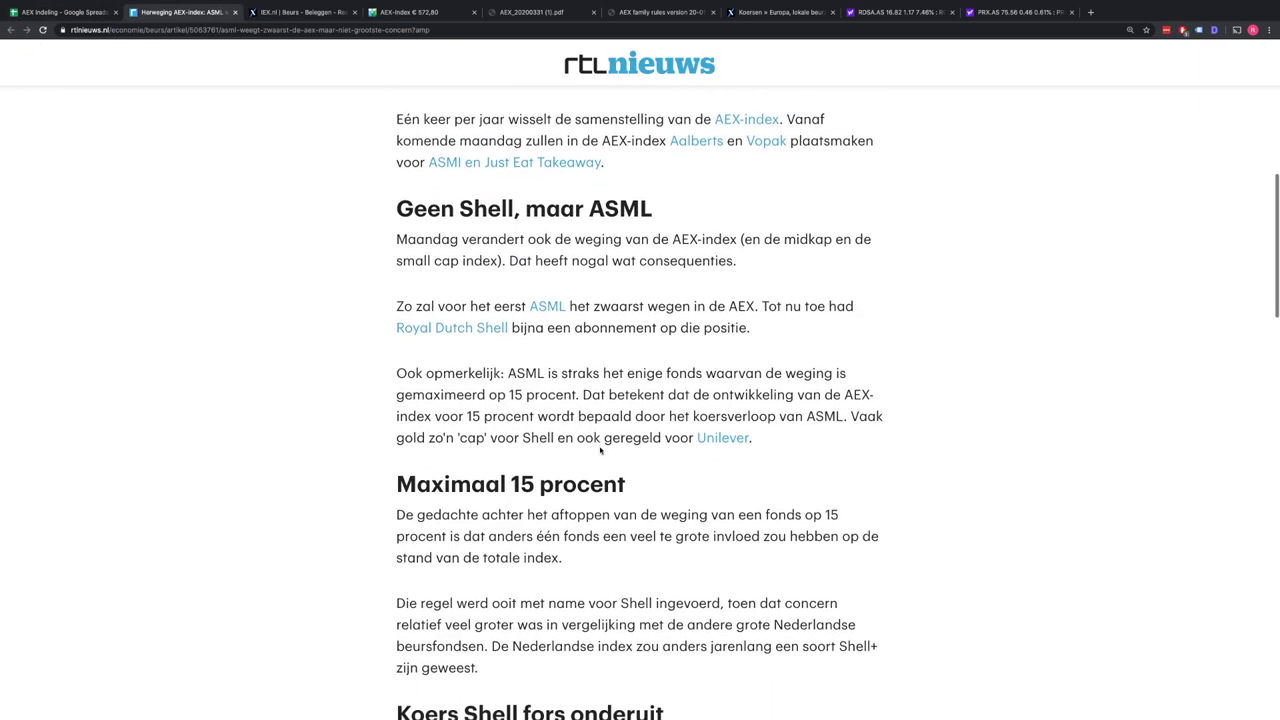
{"action": "scroll", "coordinate": [600, 450], "scroll_direction": "down", "scroll_amount": 2}
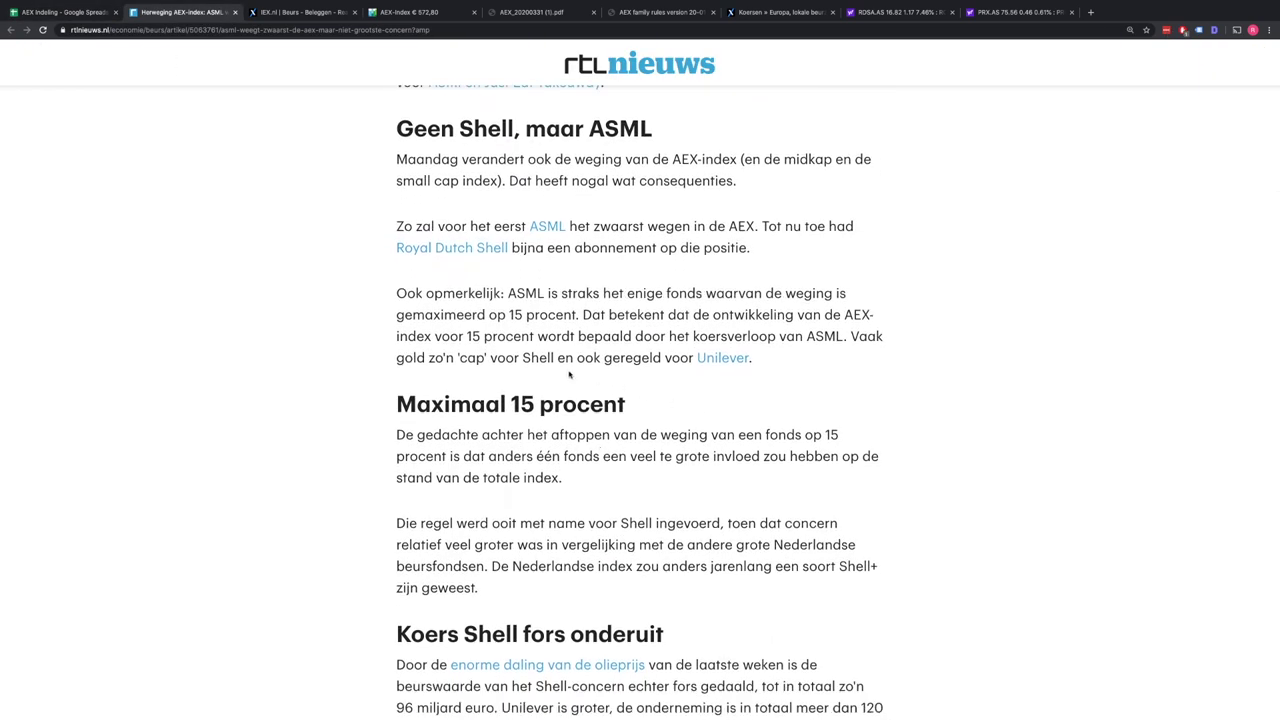
{"action": "scroll", "coordinate": [569, 375], "scroll_direction": "down", "scroll_amount": 1}
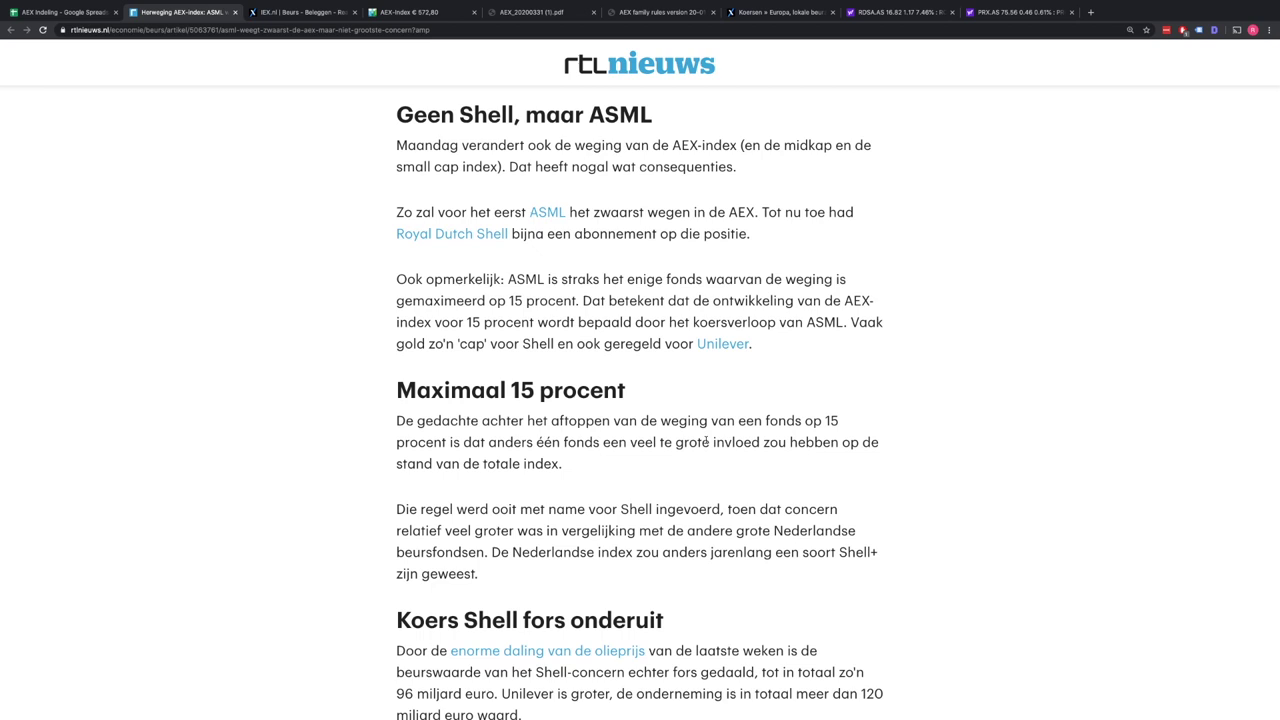
{"action": "scroll", "coordinate": [725, 447], "scroll_direction": "down", "scroll_amount": 1}
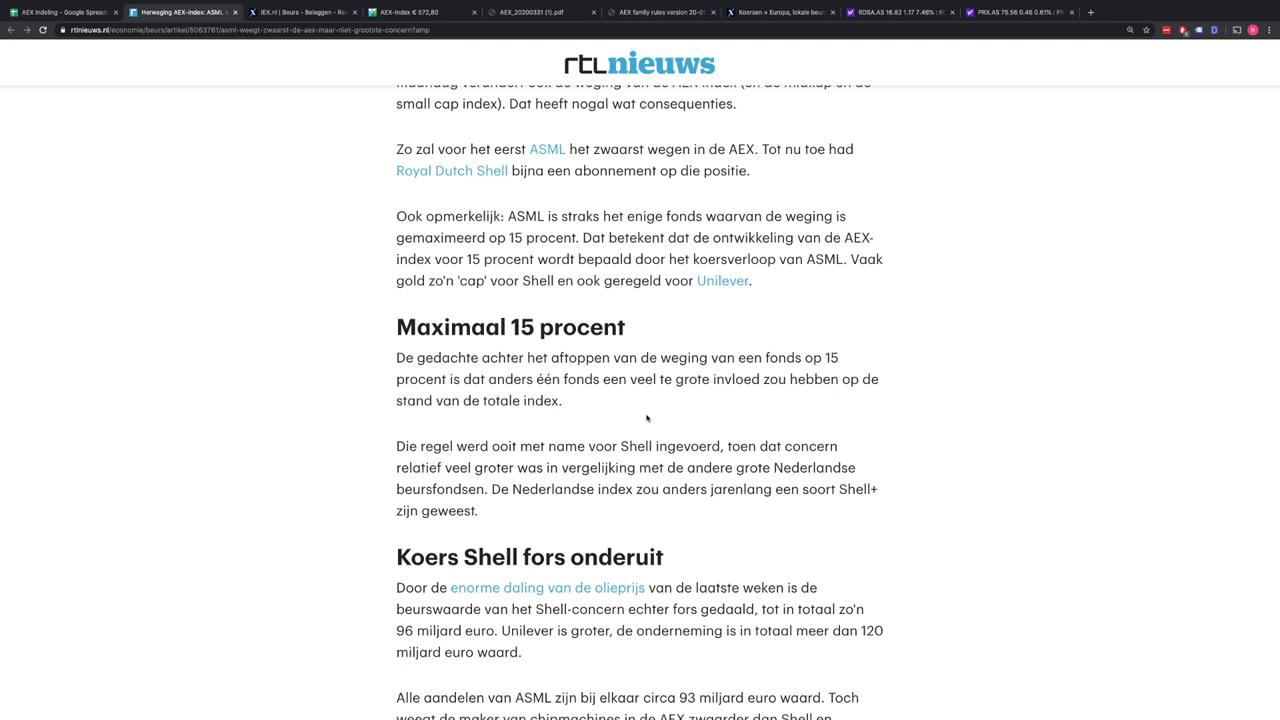
{"action": "scroll", "coordinate": [646, 418], "scroll_direction": "down", "scroll_amount": 2}
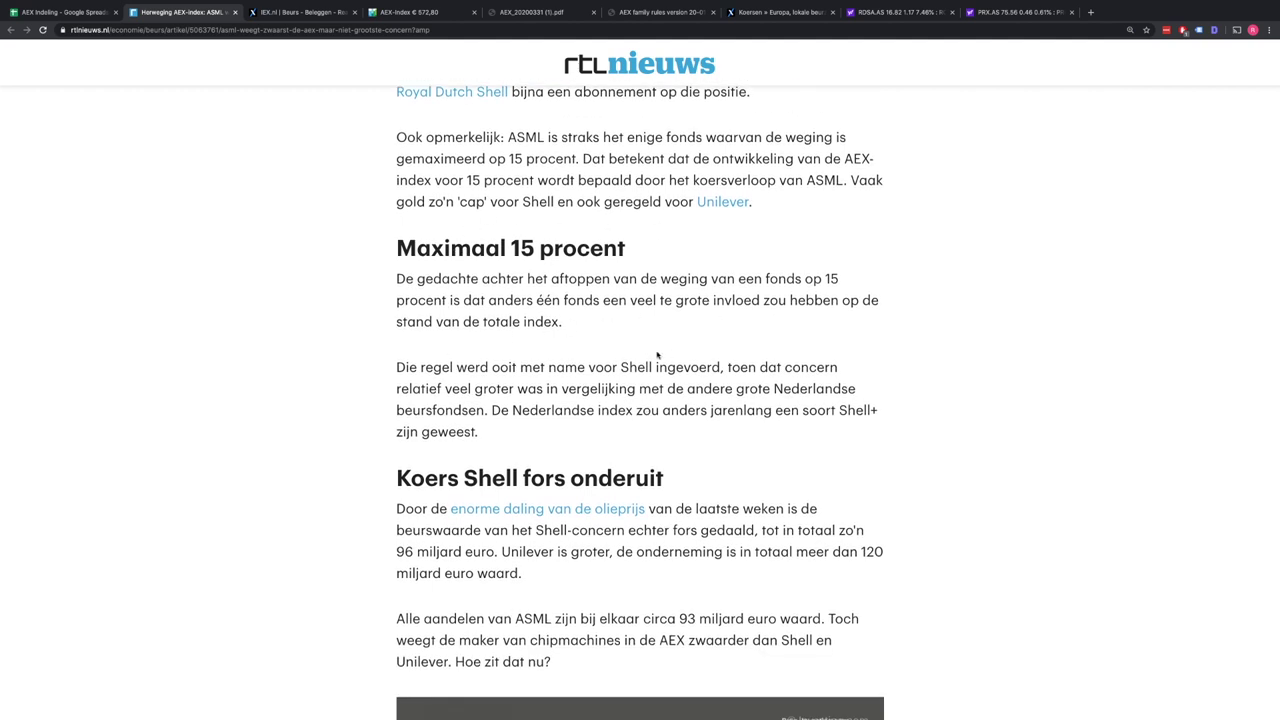
{"action": "scroll", "coordinate": [660, 360], "scroll_direction": "up", "scroll_amount": 5}
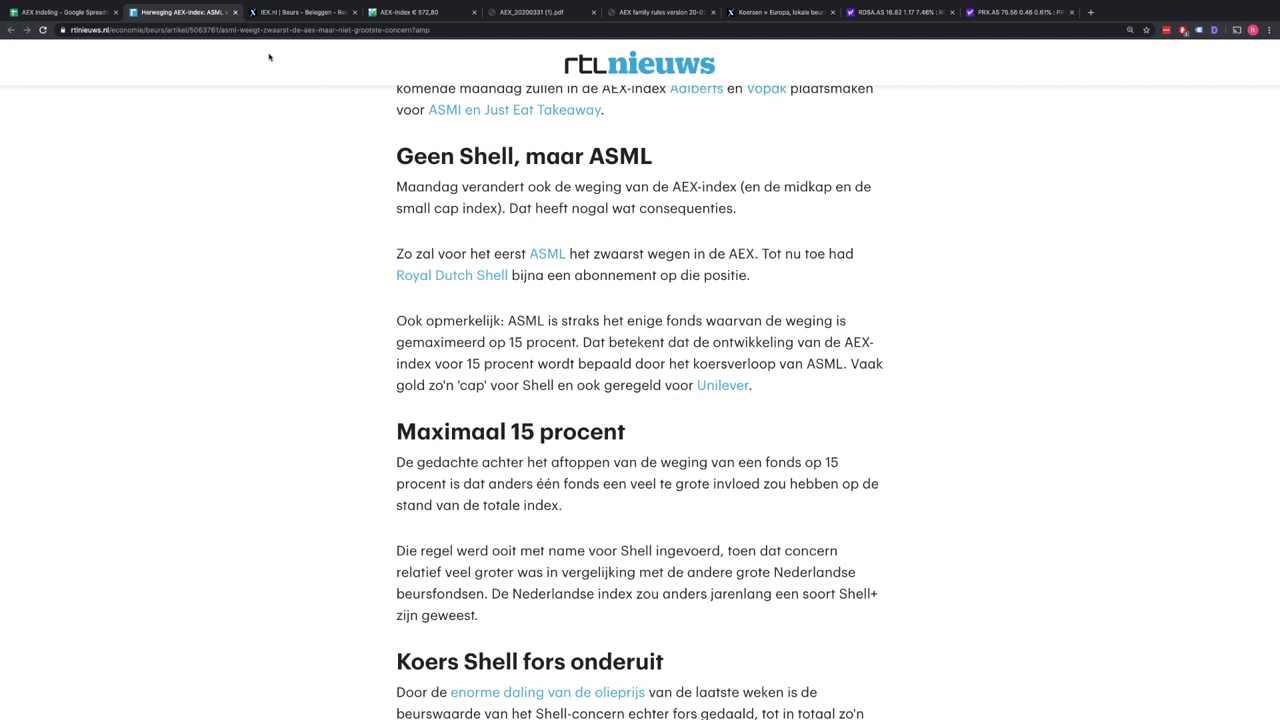
- Check ASML Holding's weighting in the AEX Indeling spreadsheet and go back to the RTL Nieuws article on the weighting cap
{"action": "left_click", "coordinate": [85, 12]}
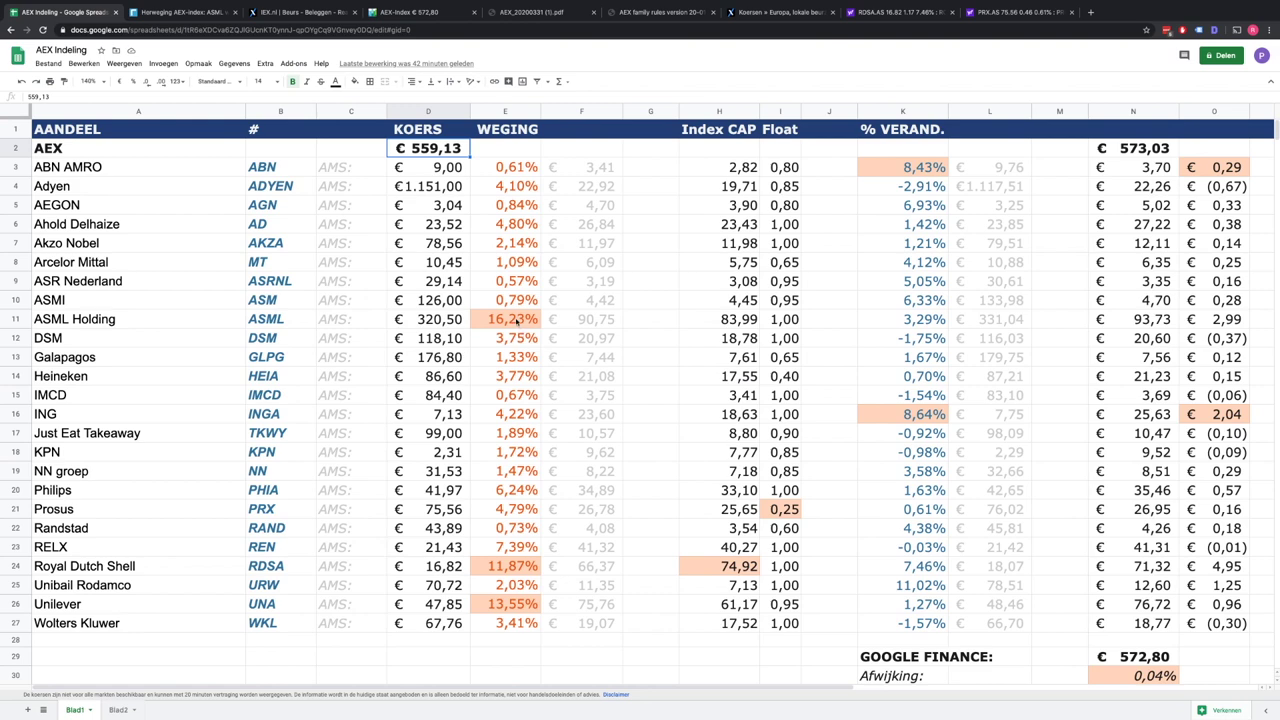
{"action": "left_click", "coordinate": [514, 319]}
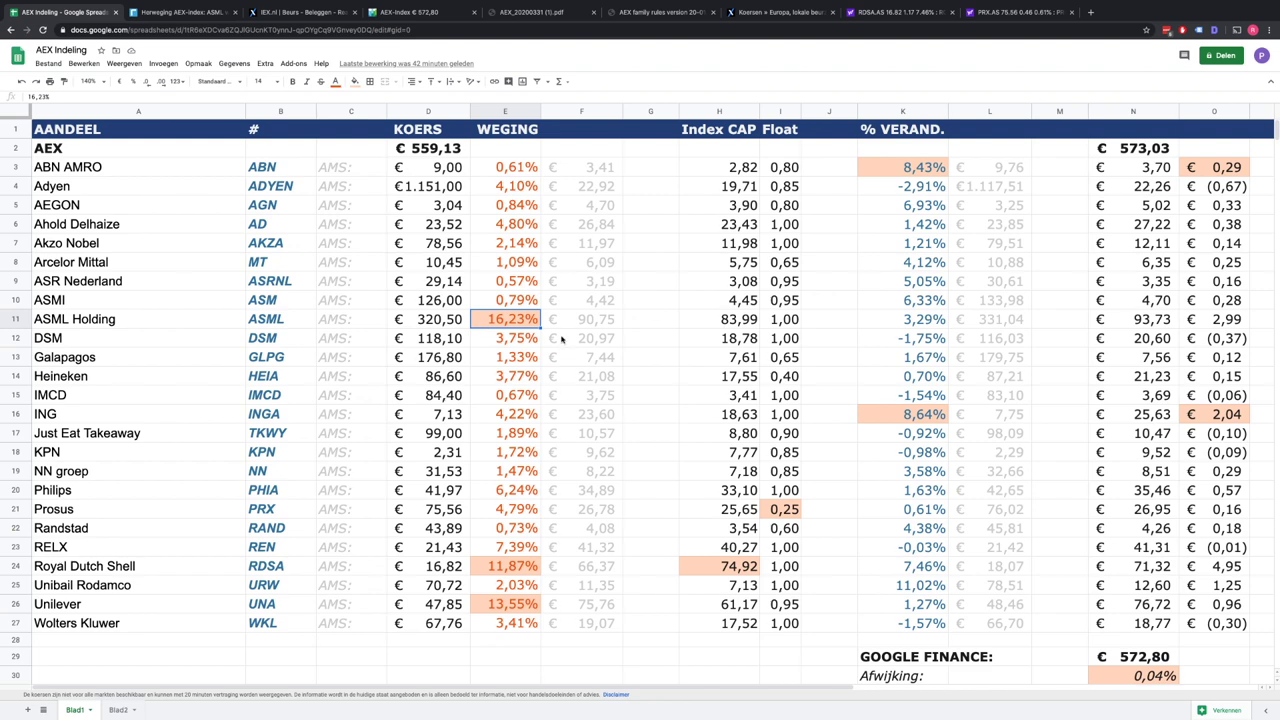
{"action": "left_click", "coordinate": [206, 14]}
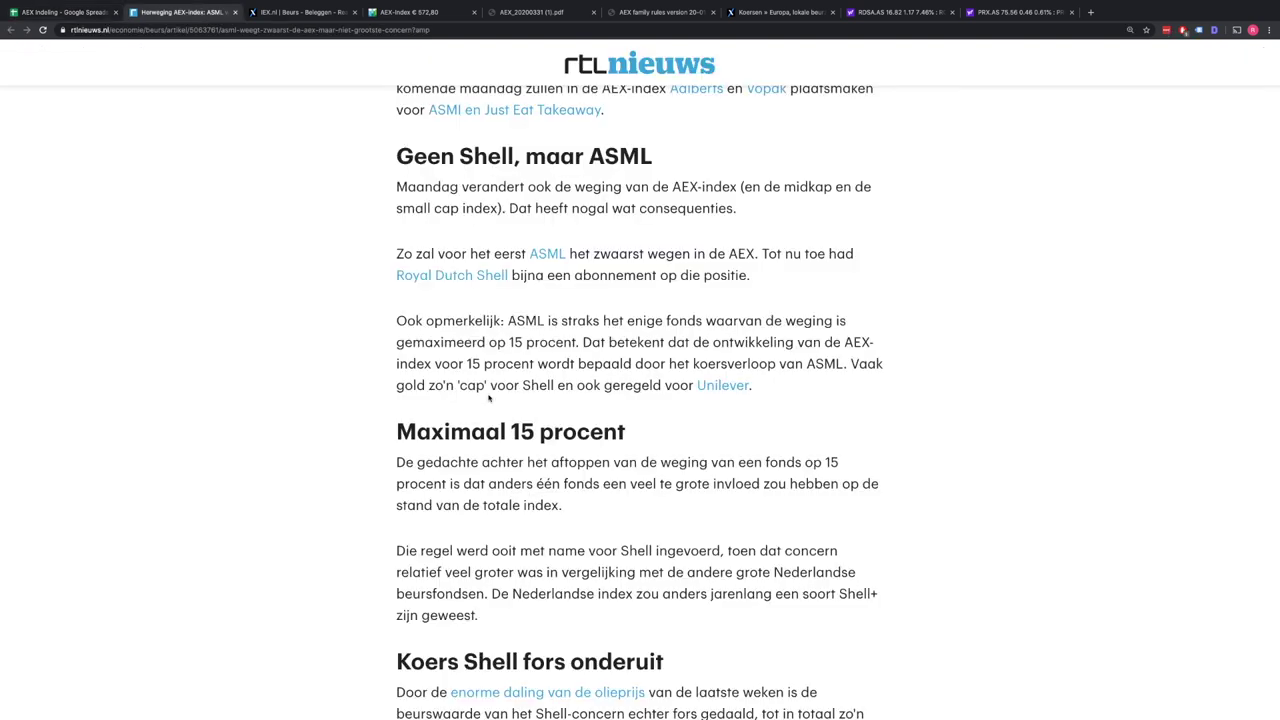
- Read the RTL Nieuws article's sections on Shell's price drop, the Unilever and Shell construction, and Shell's rising weighting
{"action": "scroll", "coordinate": [489, 398], "scroll_direction": "down", "scroll_amount": 10}
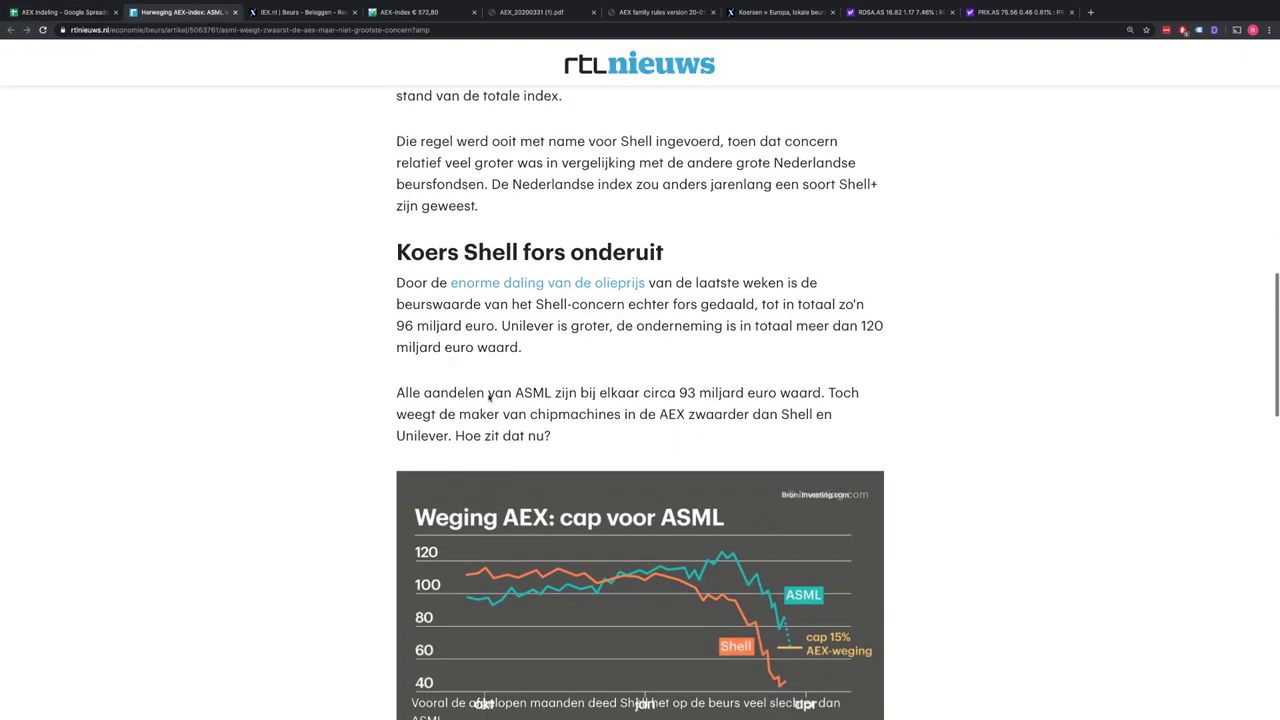
{"action": "scroll", "coordinate": [489, 398], "scroll_direction": "down", "scroll_amount": 2}
{"action": "scroll", "coordinate": [489, 398], "scroll_direction": "up", "scroll_amount": 1}
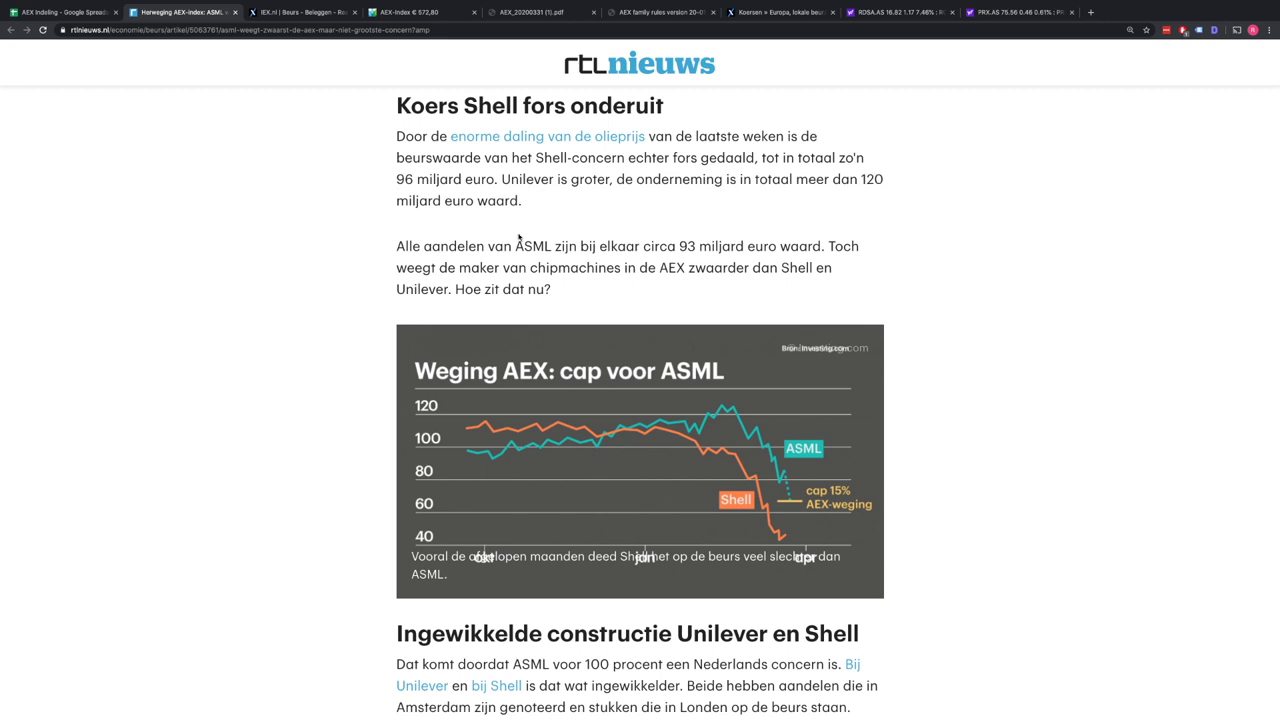
{"action": "scroll", "coordinate": [518, 236], "scroll_direction": "down", "scroll_amount": 1}
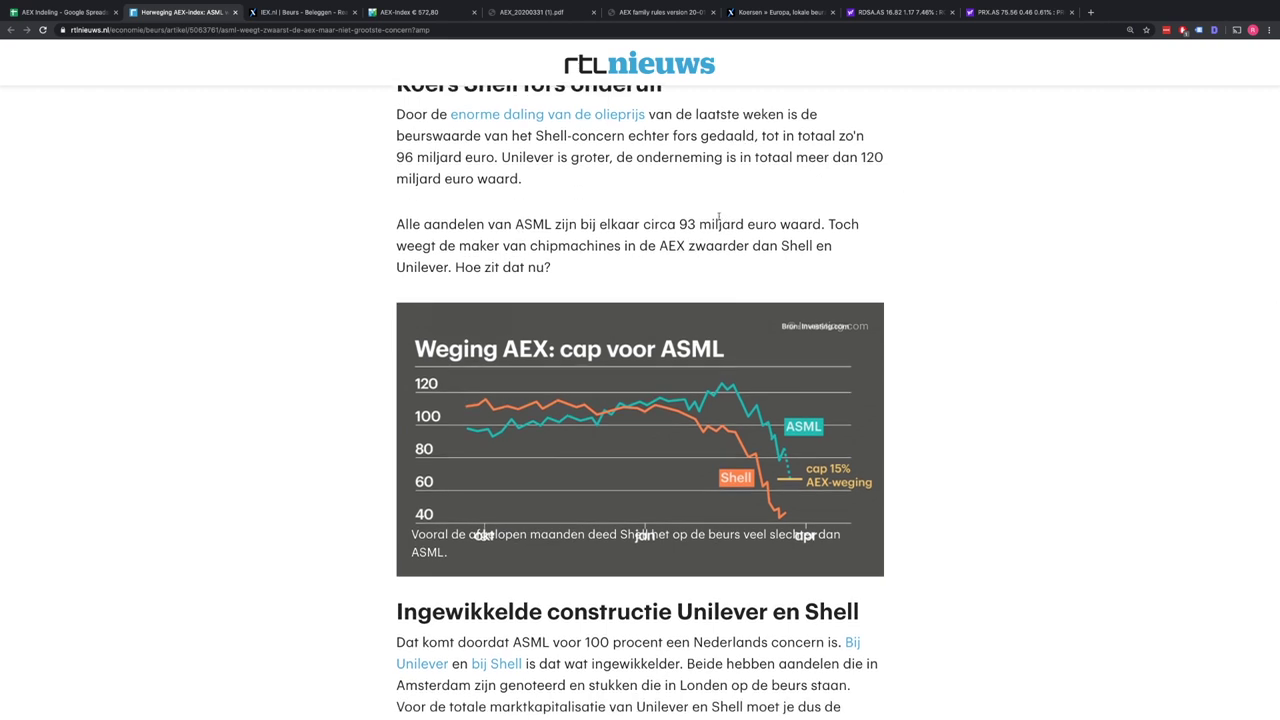
{"action": "scroll", "coordinate": [711, 226], "scroll_direction": "up", "scroll_amount": 1}
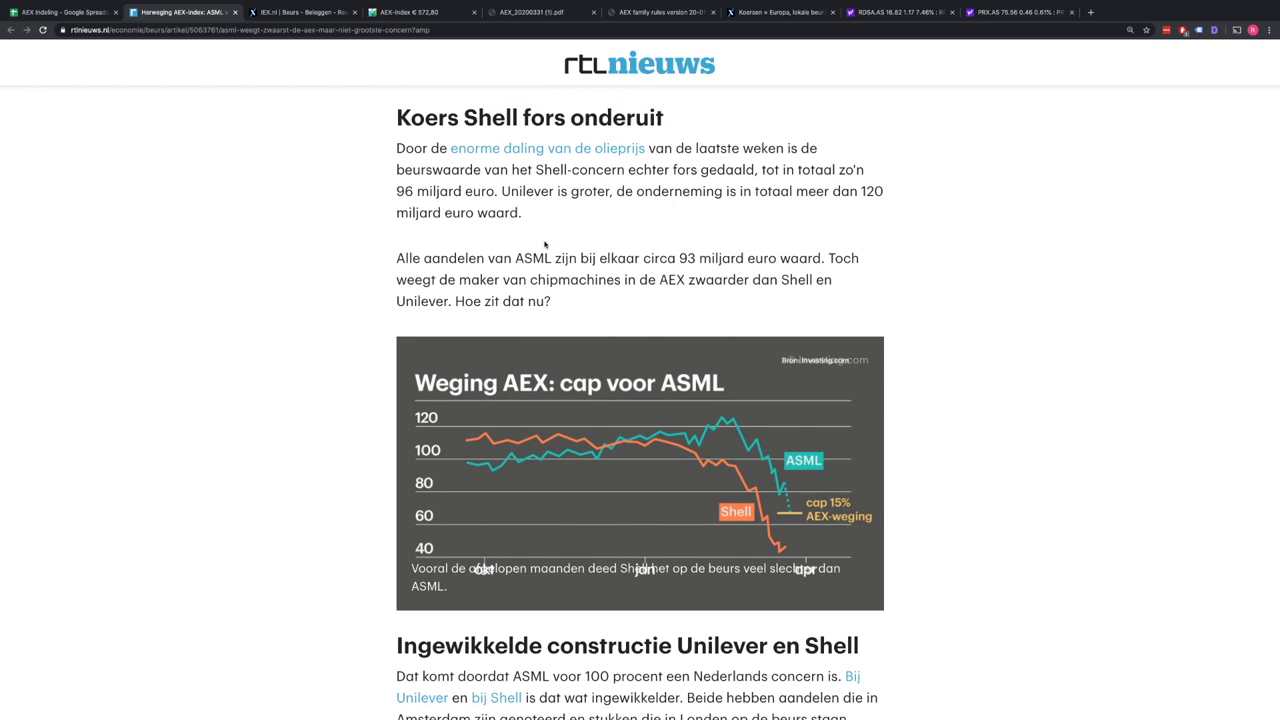
{"action": "scroll", "coordinate": [609, 250], "scroll_direction": "down", "scroll_amount": 5}
{"action": "scroll", "coordinate": [607, 250], "scroll_direction": "down", "scroll_amount": 6}
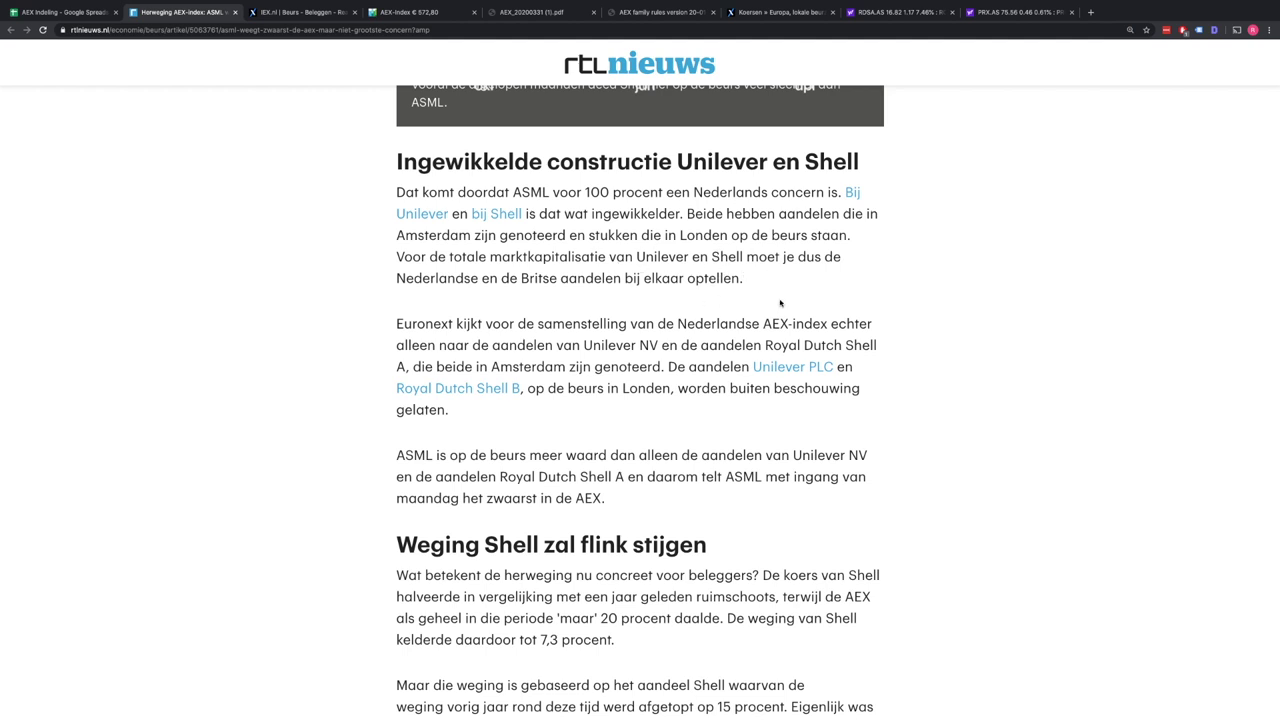
{"action": "scroll", "coordinate": [814, 262], "scroll_direction": "down", "scroll_amount": 1}
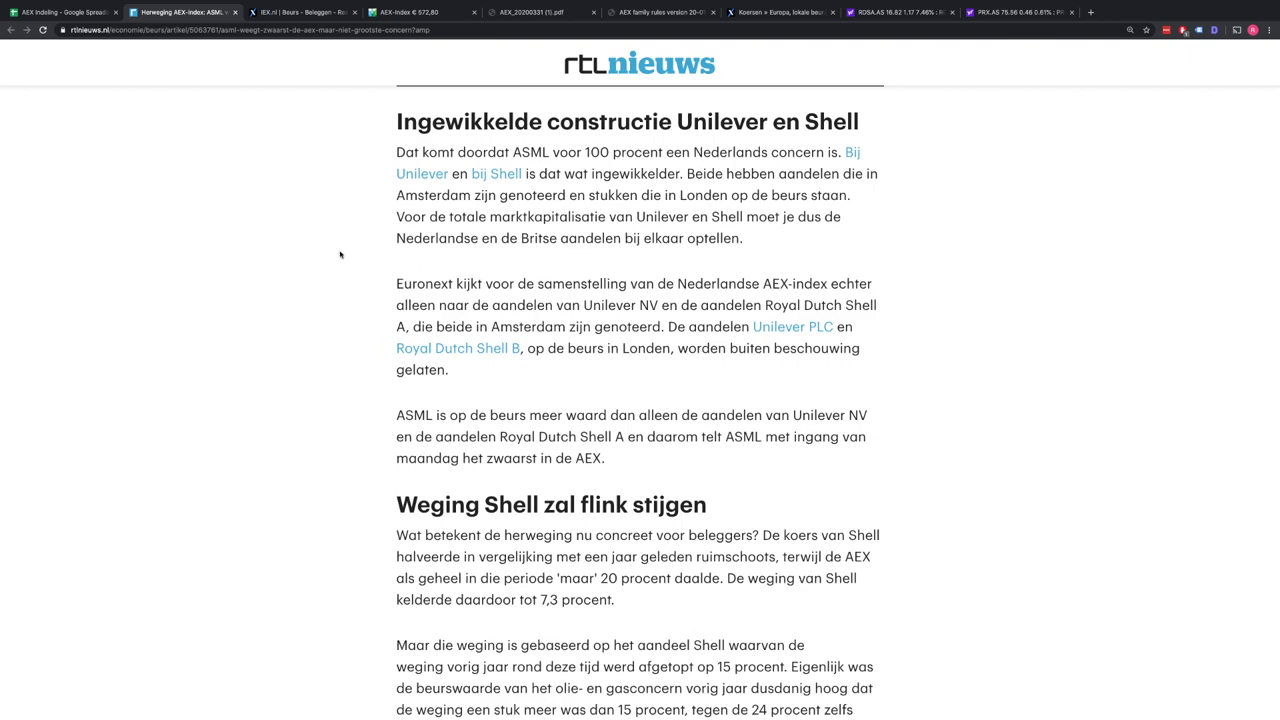
- Review the components table in the AEX_20200331 (1).pdf factsheet, and inspect ABN AMRO's Index CAP in the AEX Indeling spreadsheet
{"action": "left_click", "coordinate": [65, 12]}
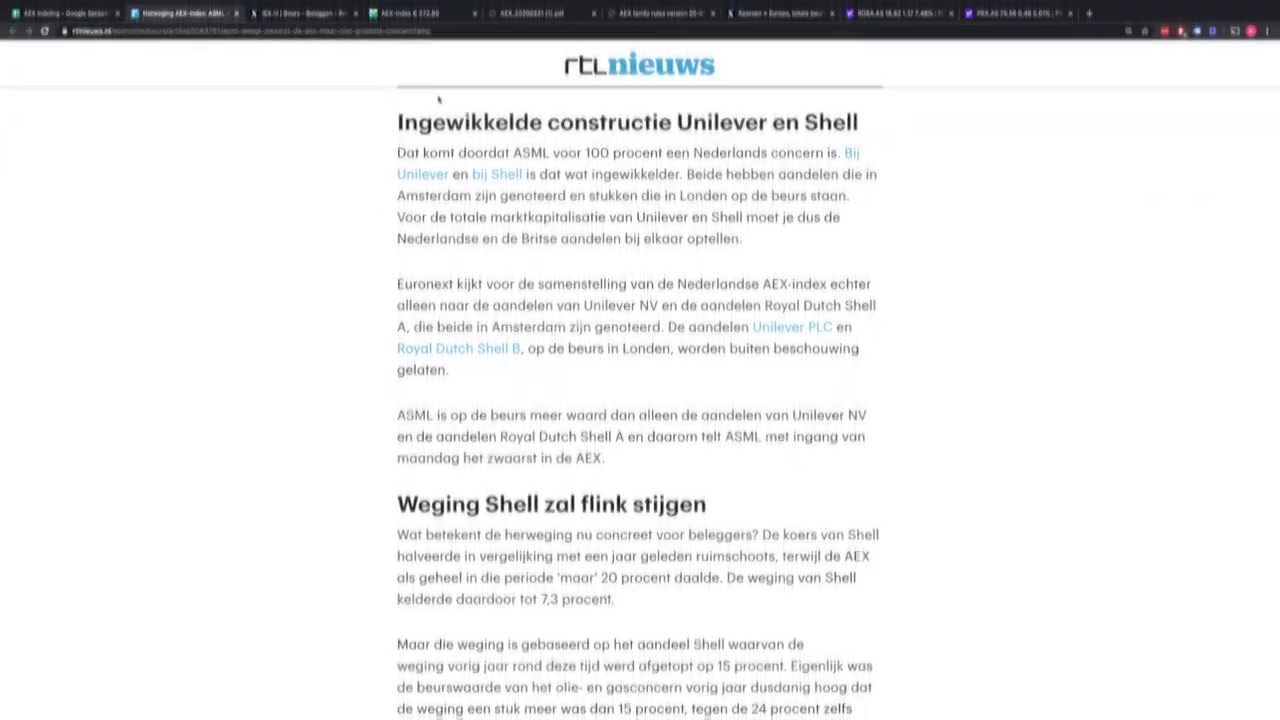
{"action": "left_click", "coordinate": [535, 12]}
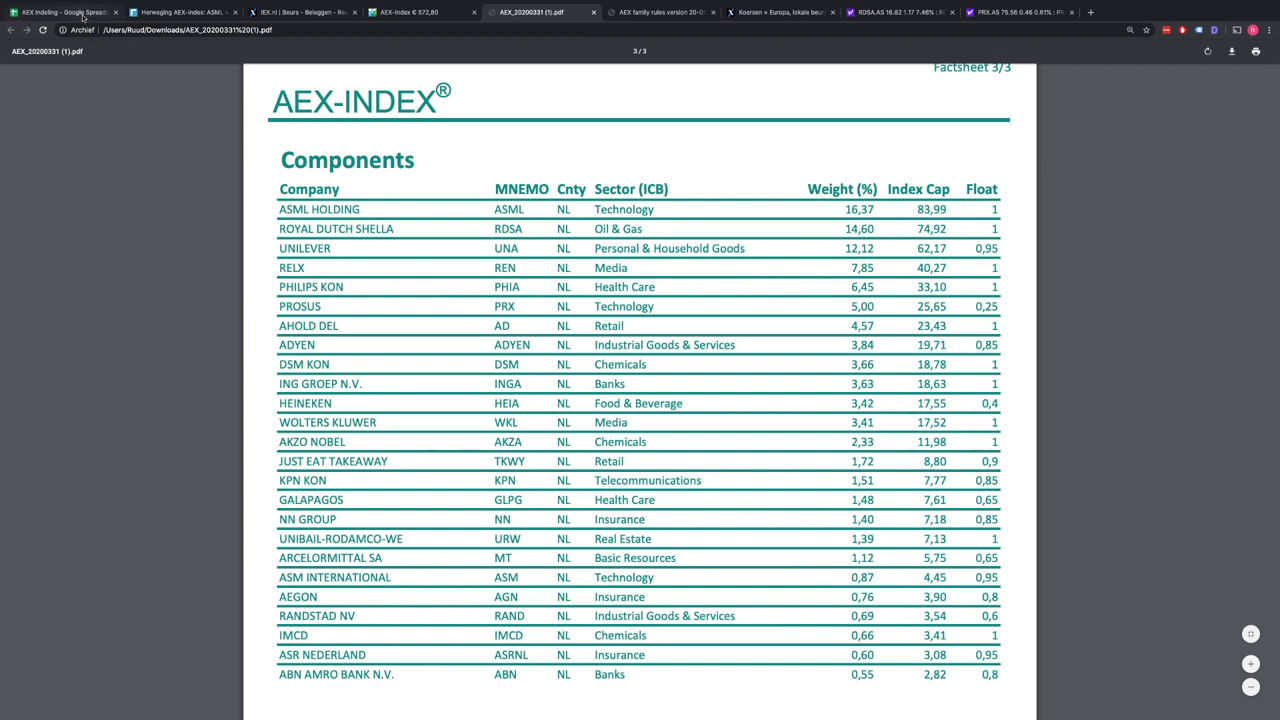
{"action": "left_click", "coordinate": [65, 12]}
{"action": "left_click", "coordinate": [736, 172]}
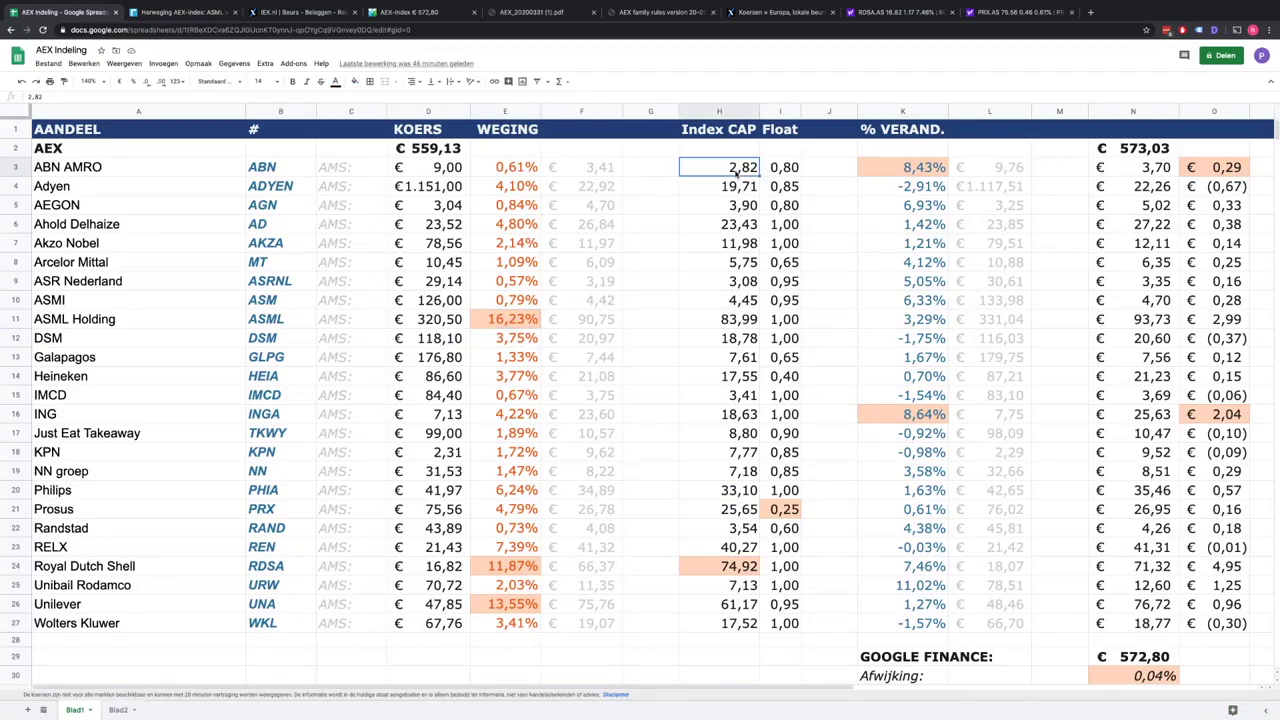
- Compare Royal Dutch Shell's Index CAP with the market cap on its Yahoo Finance page, and return to the AEX Indeling spreadsheet
{"action": "left_click", "coordinate": [740, 570]}
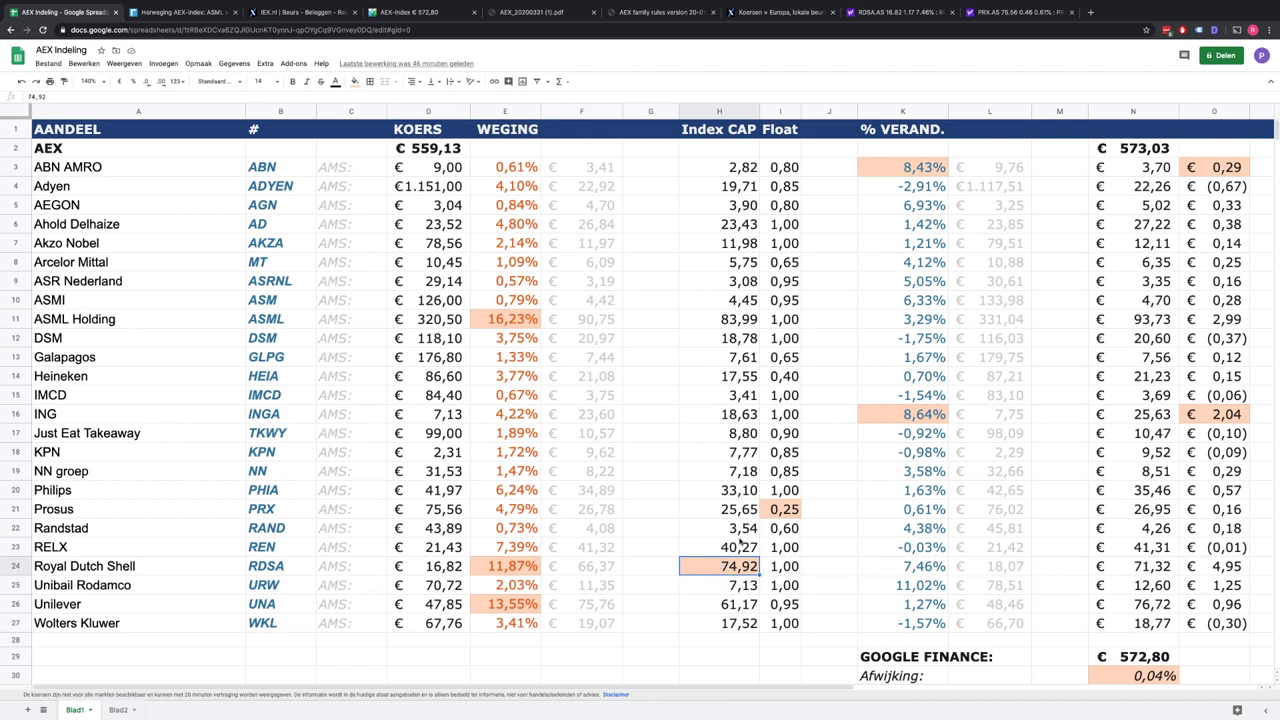
{"action": "left_click", "coordinate": [865, 14]}
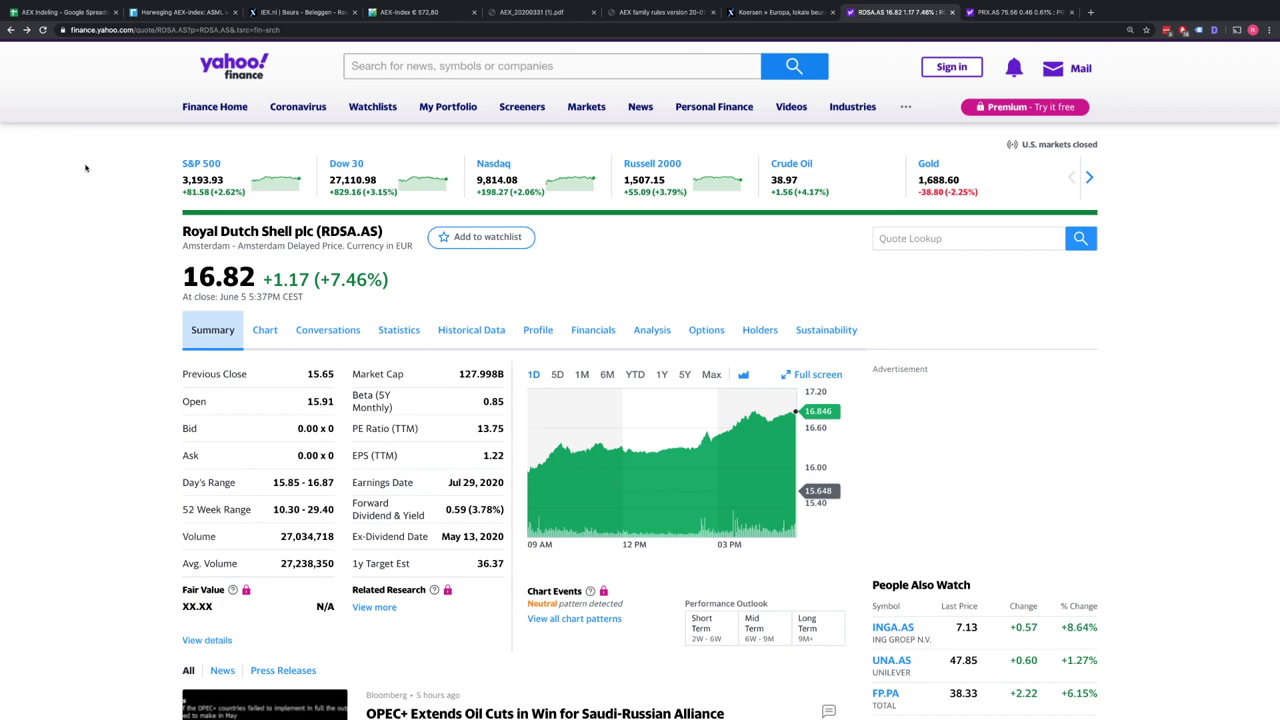
{"action": "left_click", "coordinate": [84, 14]}
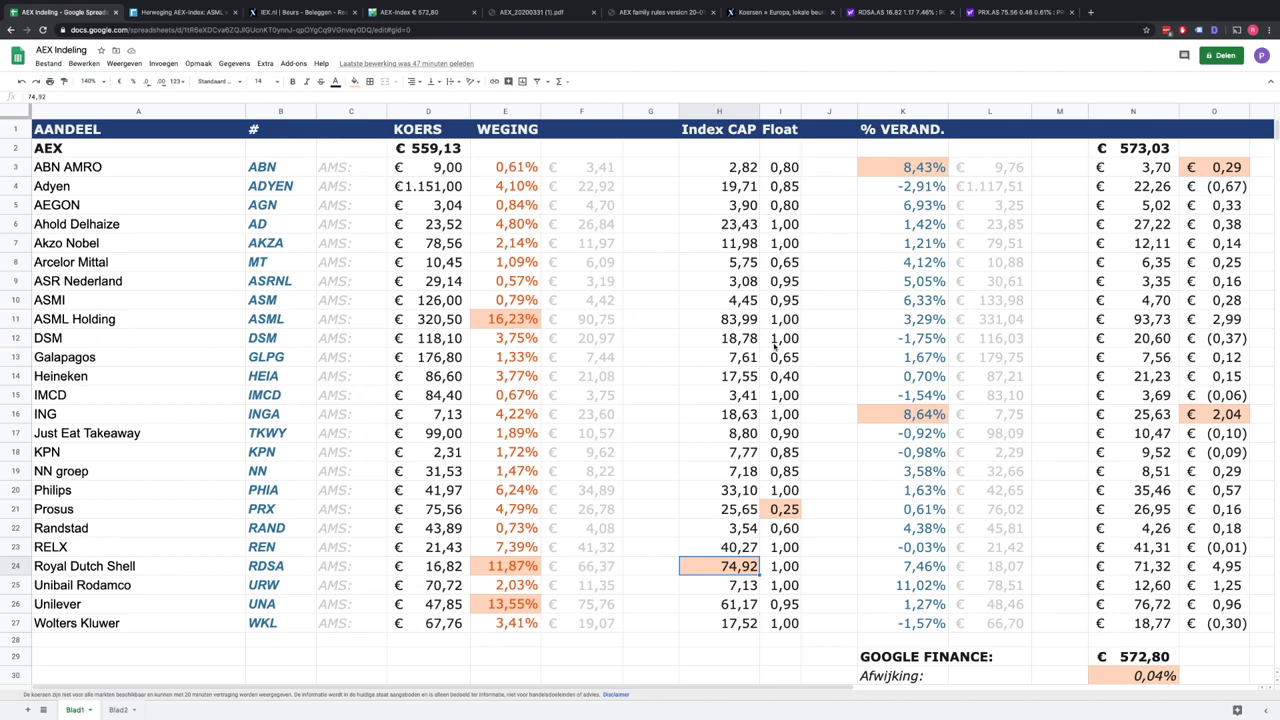
- Inspect the Float values of ING, DSM, ASML Holding and Prosus
{"action": "left_click", "coordinate": [788, 414]}
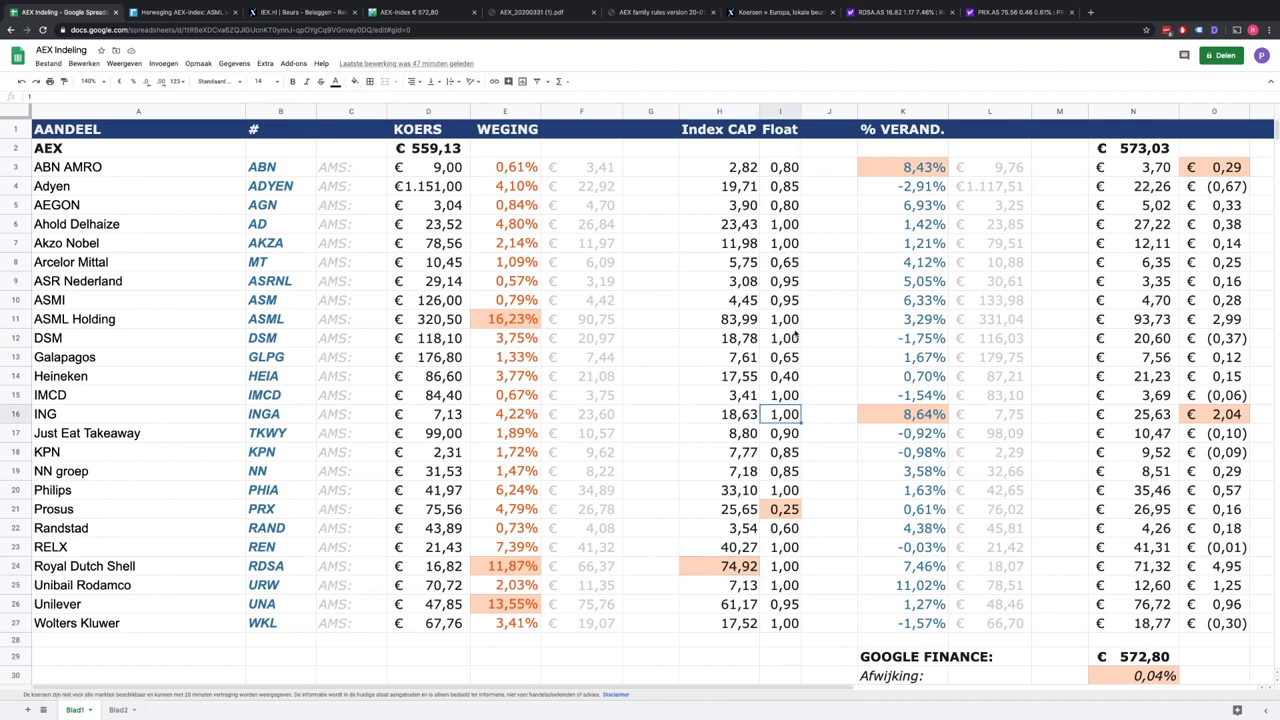
{"action": "left_click", "coordinate": [786, 338]}
{"action": "left_click", "coordinate": [786, 319]}
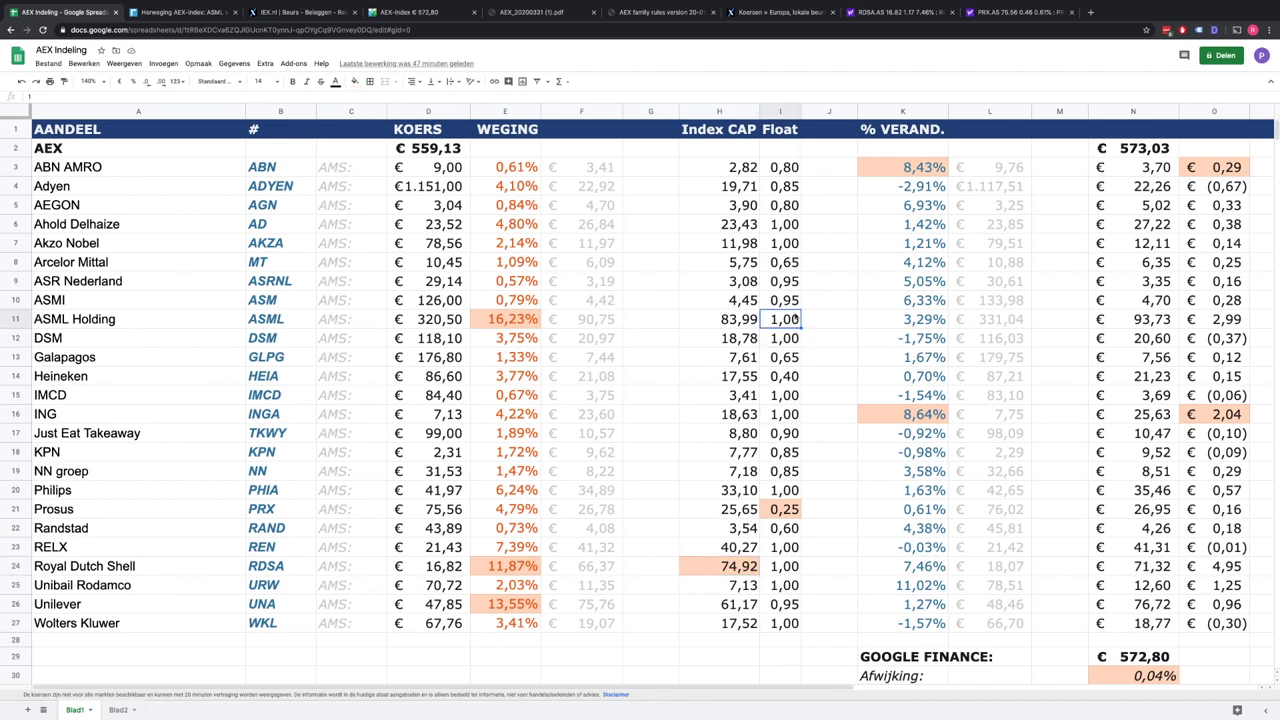
{"action": "left_click", "coordinate": [794, 516]}
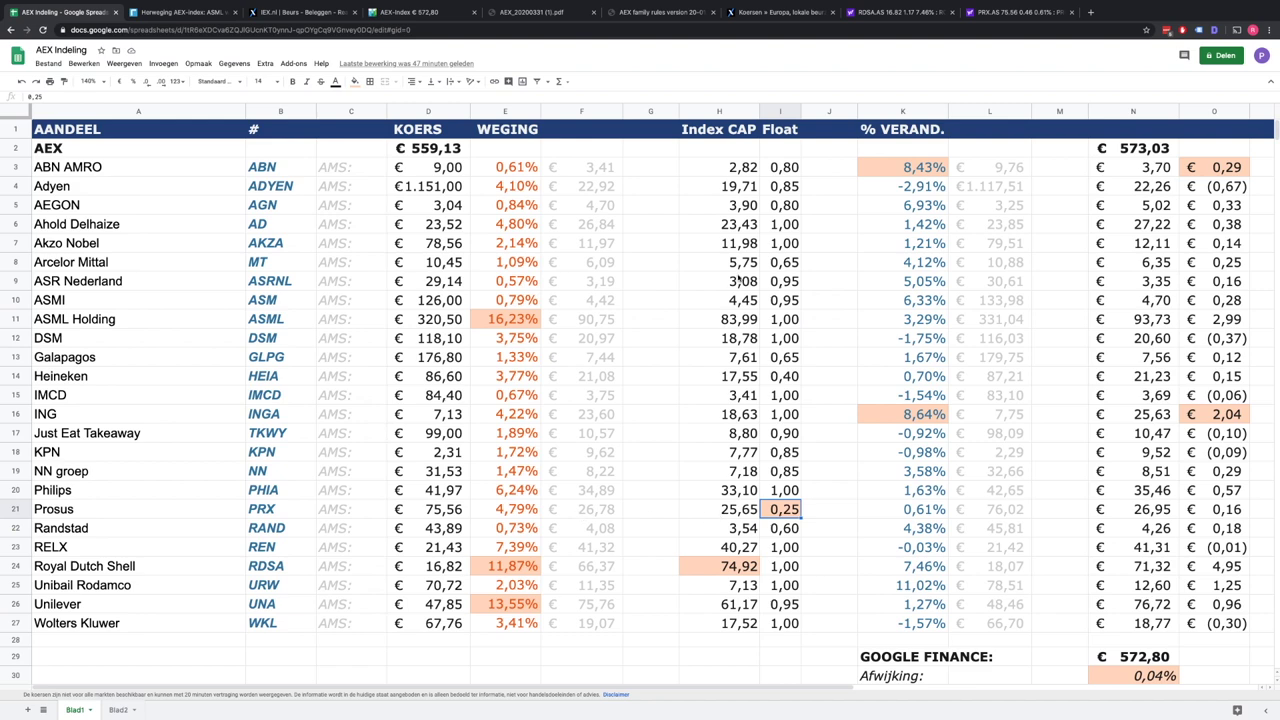
- Examine the share statistics of Prosus on Yahoo Finance, and check its weighting in the AEX Indeling spreadsheet
{"action": "left_click", "coordinate": [1002, 14]}
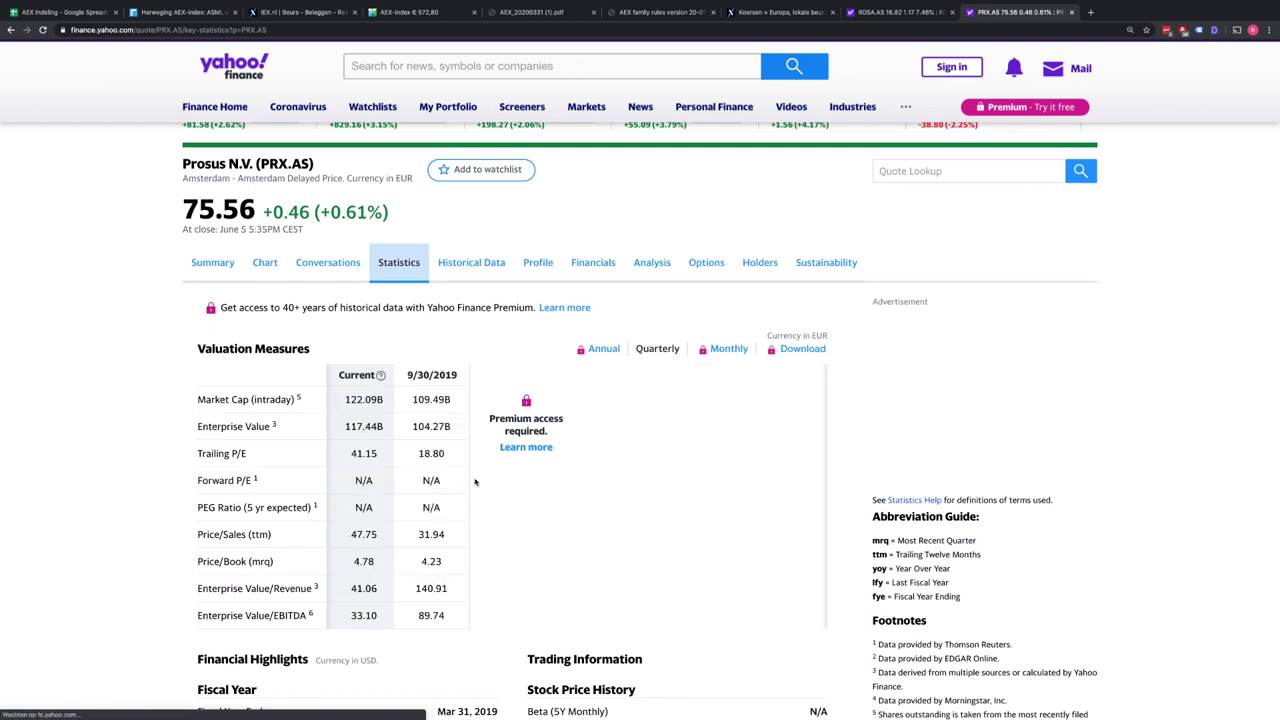
{"action": "scroll", "coordinate": [494, 401], "scroll_direction": "down", "scroll_amount": 5}
{"action": "scroll", "coordinate": [494, 401], "scroll_direction": "down", "scroll_amount": 2}
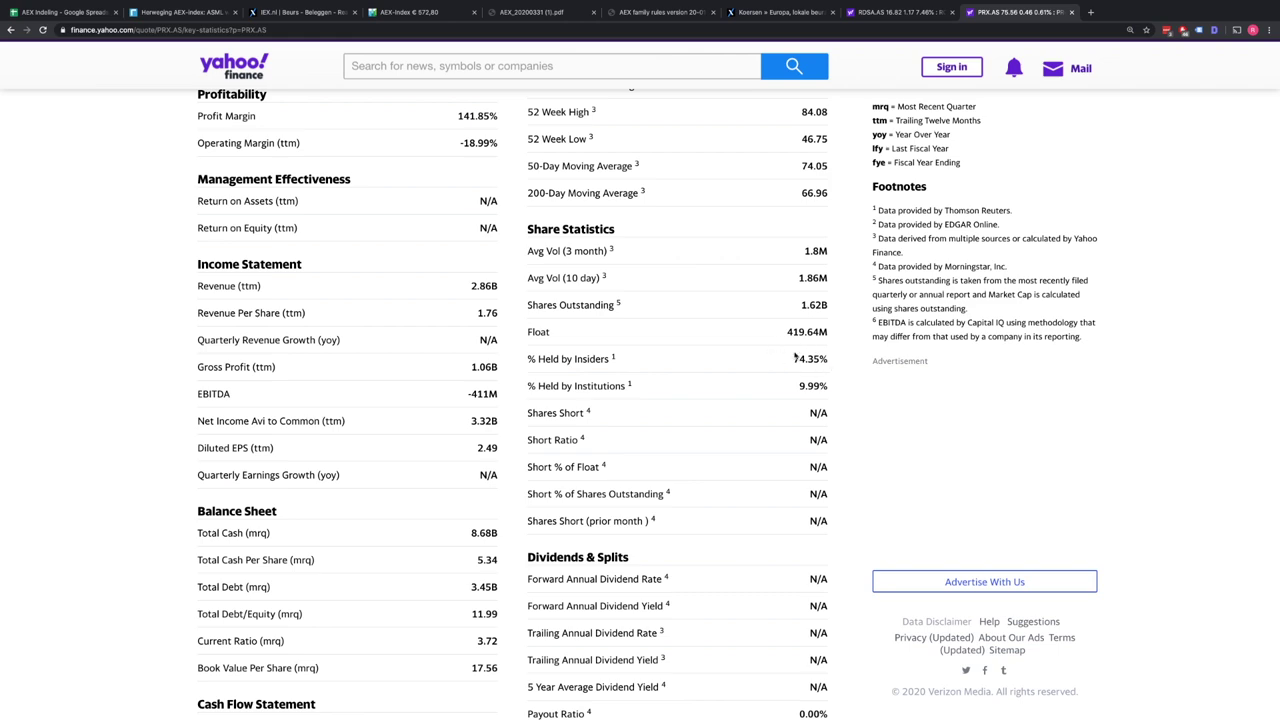
{"action": "left_click", "coordinate": [95, 12]}
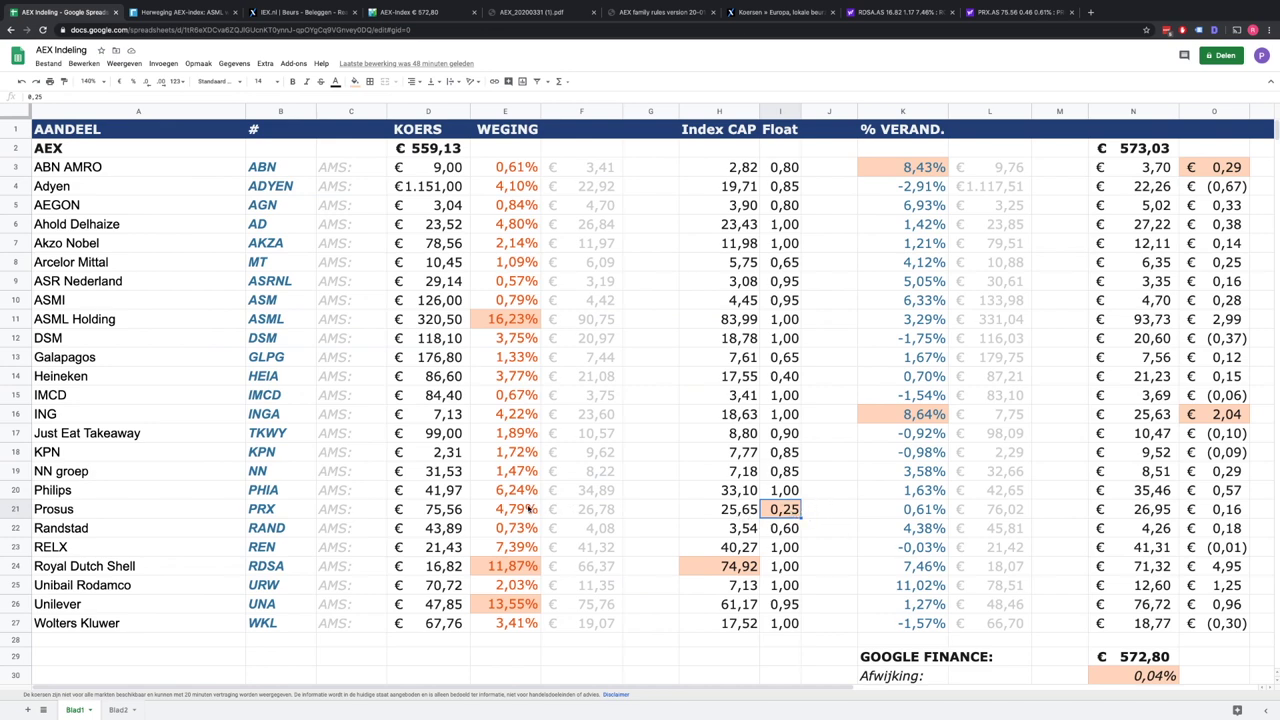
{"action": "left_click", "coordinate": [532, 509]}
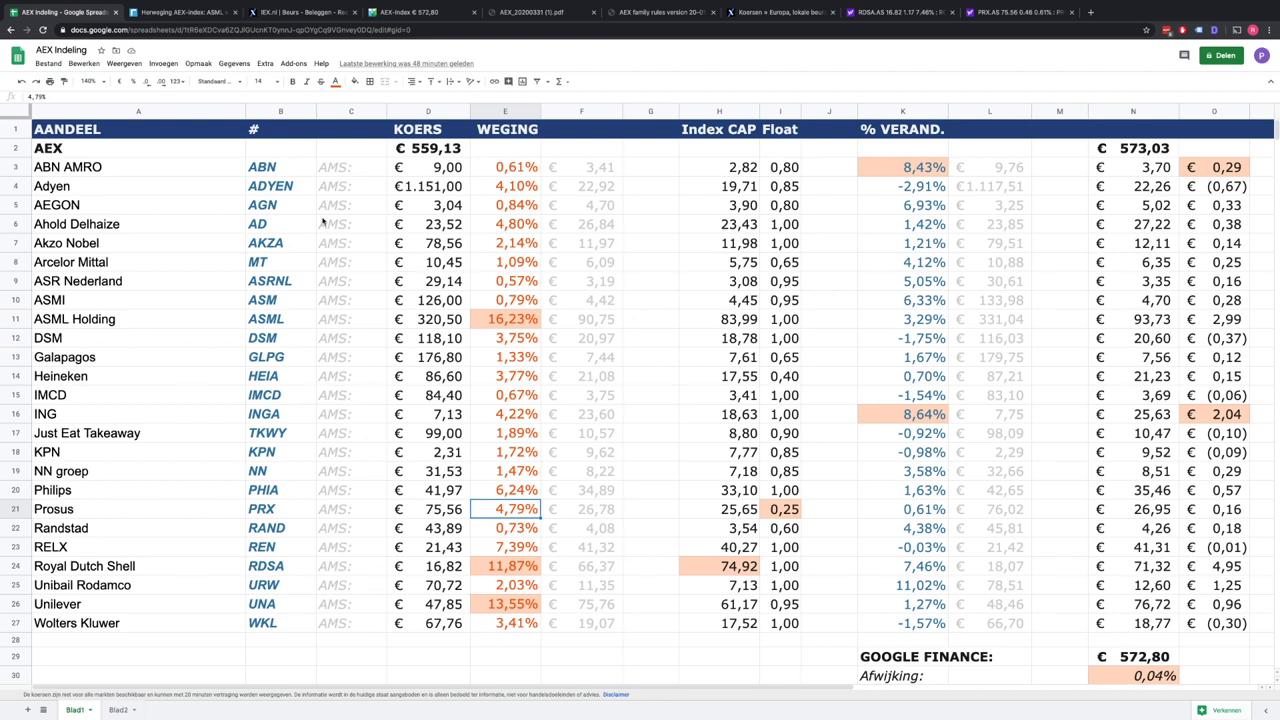
- On the IEX site, open the AEX GR index and compare it with the AEX over the full available period
{"action": "left_click", "coordinate": [301, 14]}
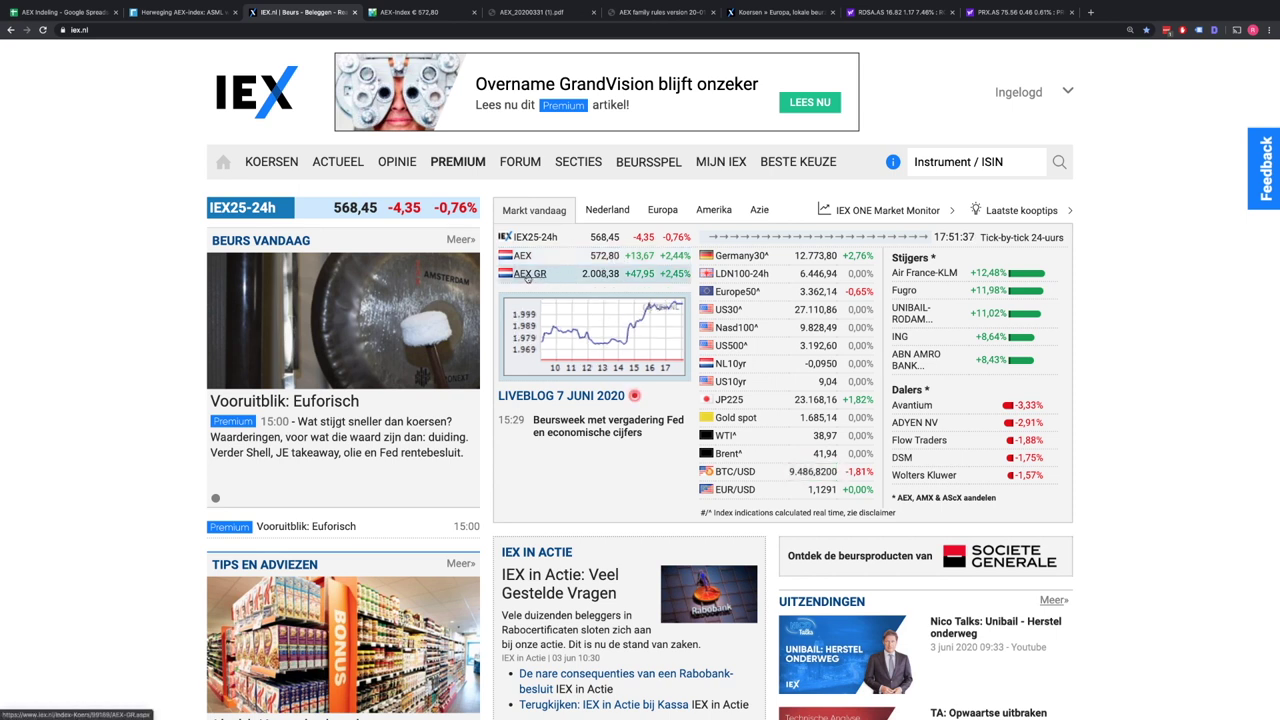
{"action": "left_click", "coordinate": [527, 280]}
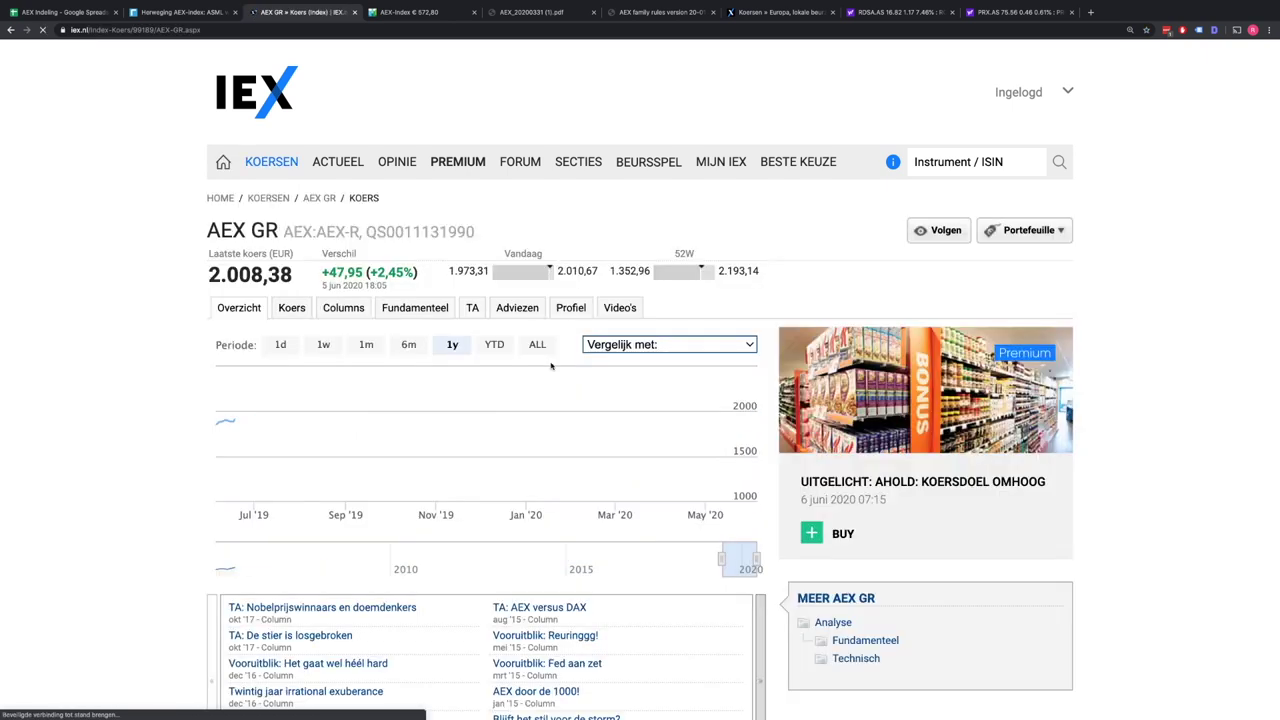
{"action": "left_click", "coordinate": [537, 344]}
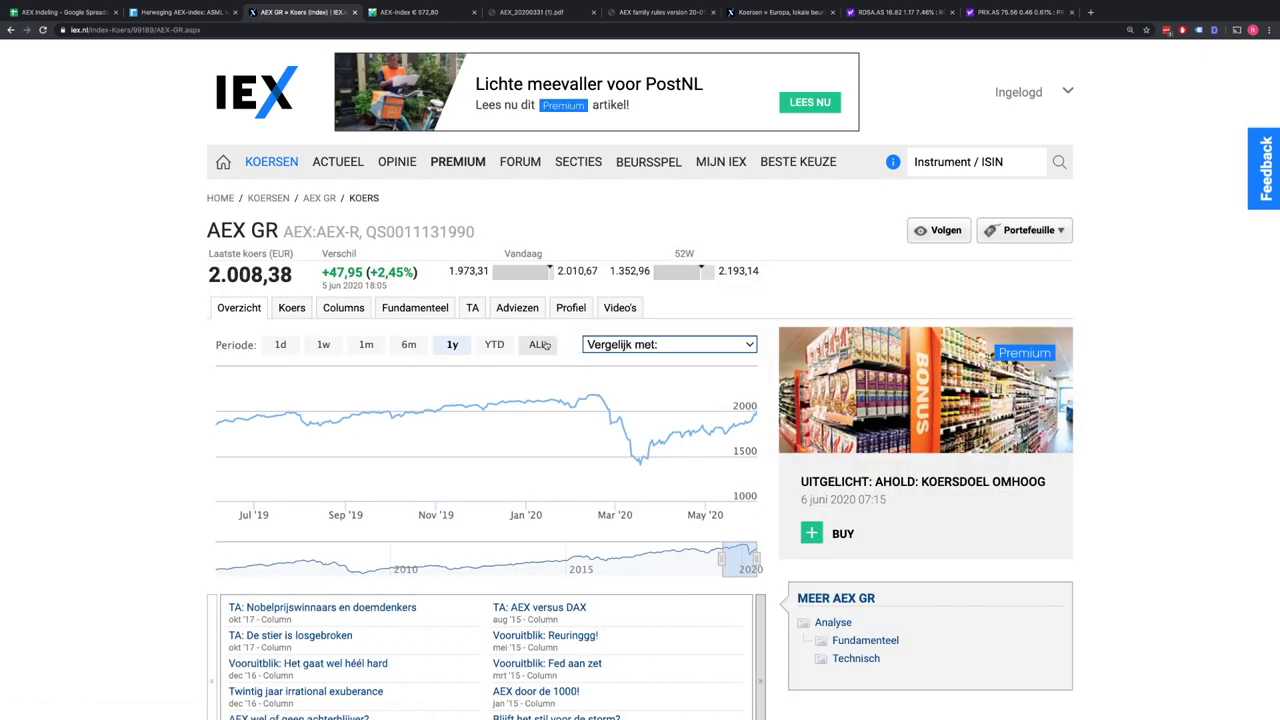
{"action": "left_click", "coordinate": [618, 344]}
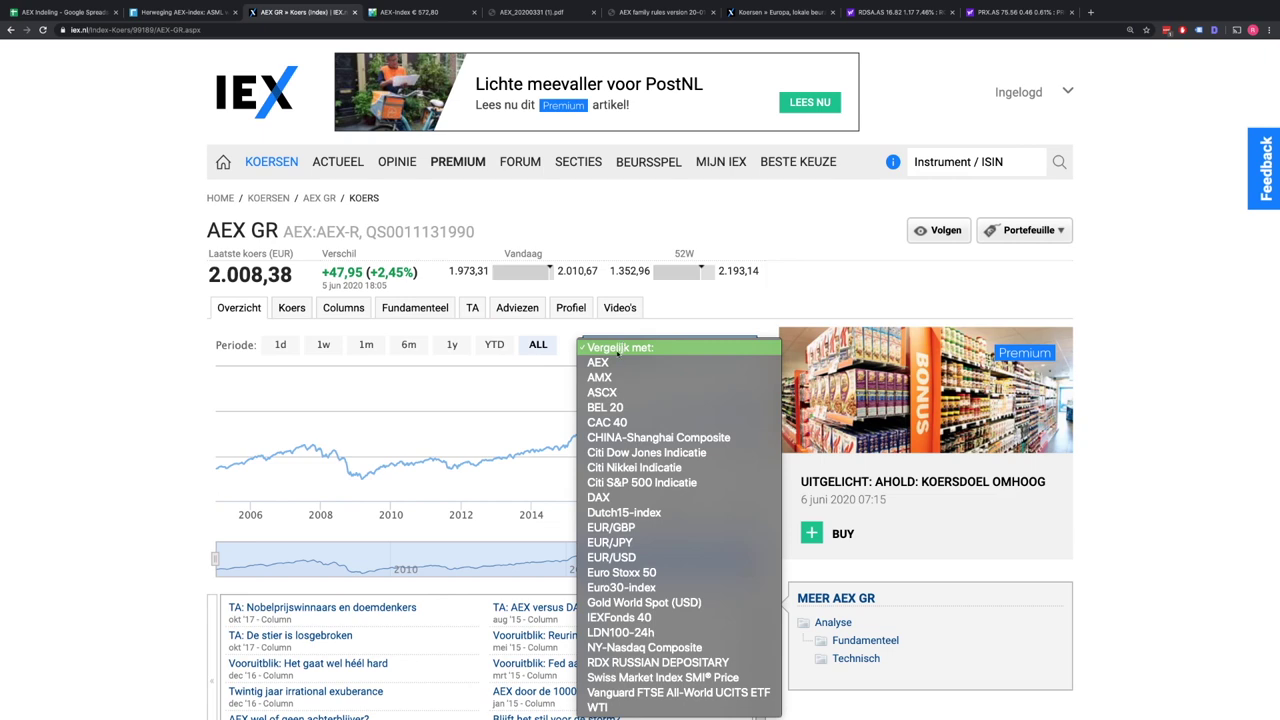
{"action": "left_click", "coordinate": [610, 362]}
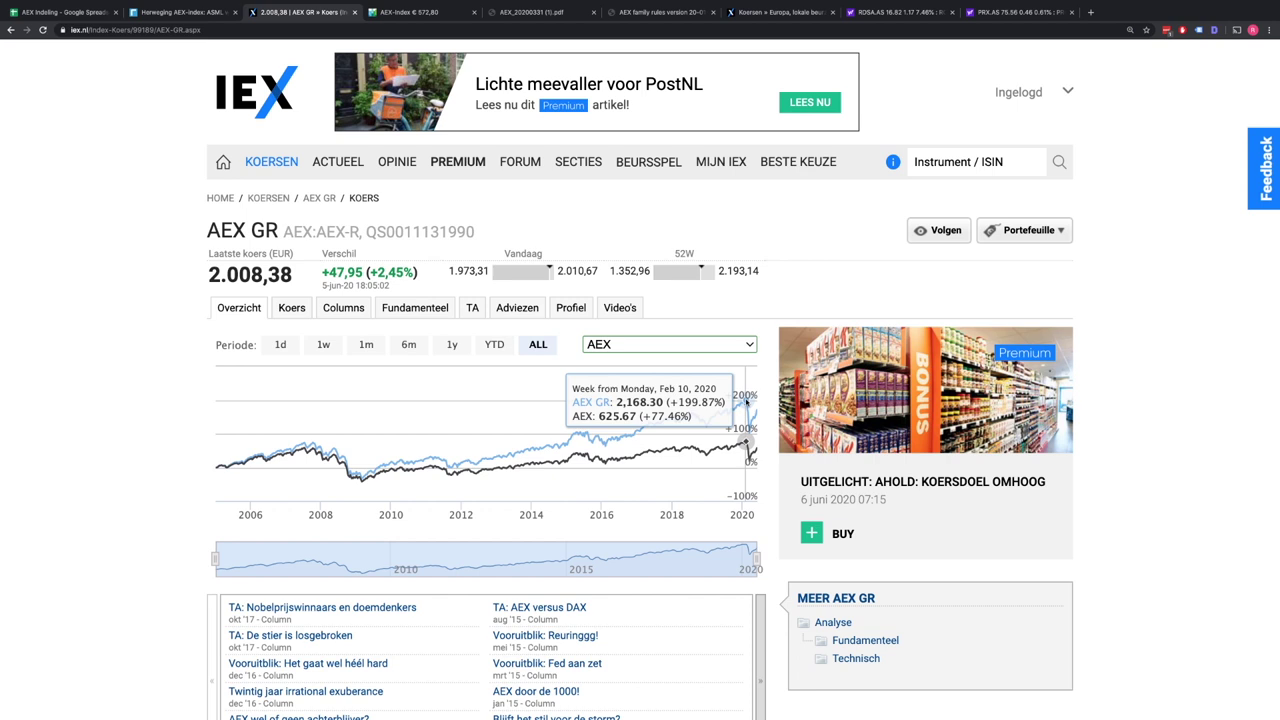
- Return to the AEX Indeling spreadsheet and inspect ABN AMRO's weighted euro value in column F and the AEX index price
{"action": "left_click", "coordinate": [68, 14]}
{"action": "left_click", "coordinate": [602, 168]}
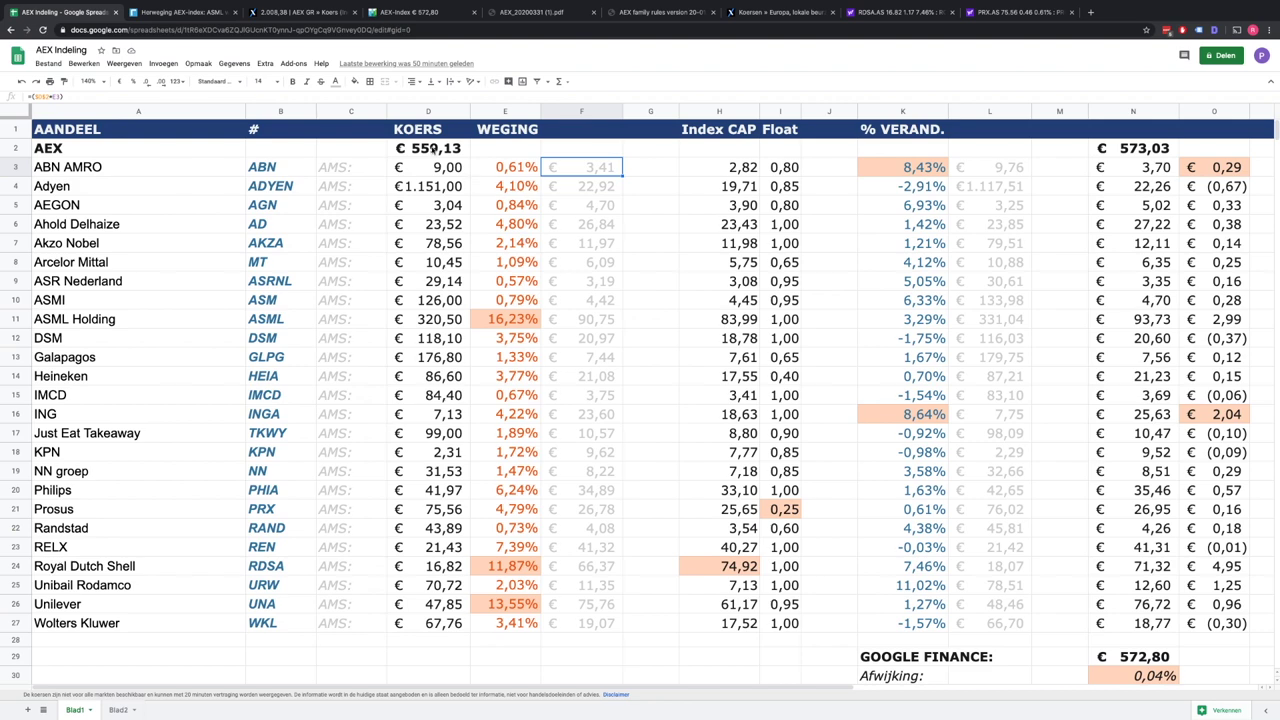
{"action": "left_click", "coordinate": [434, 150]}
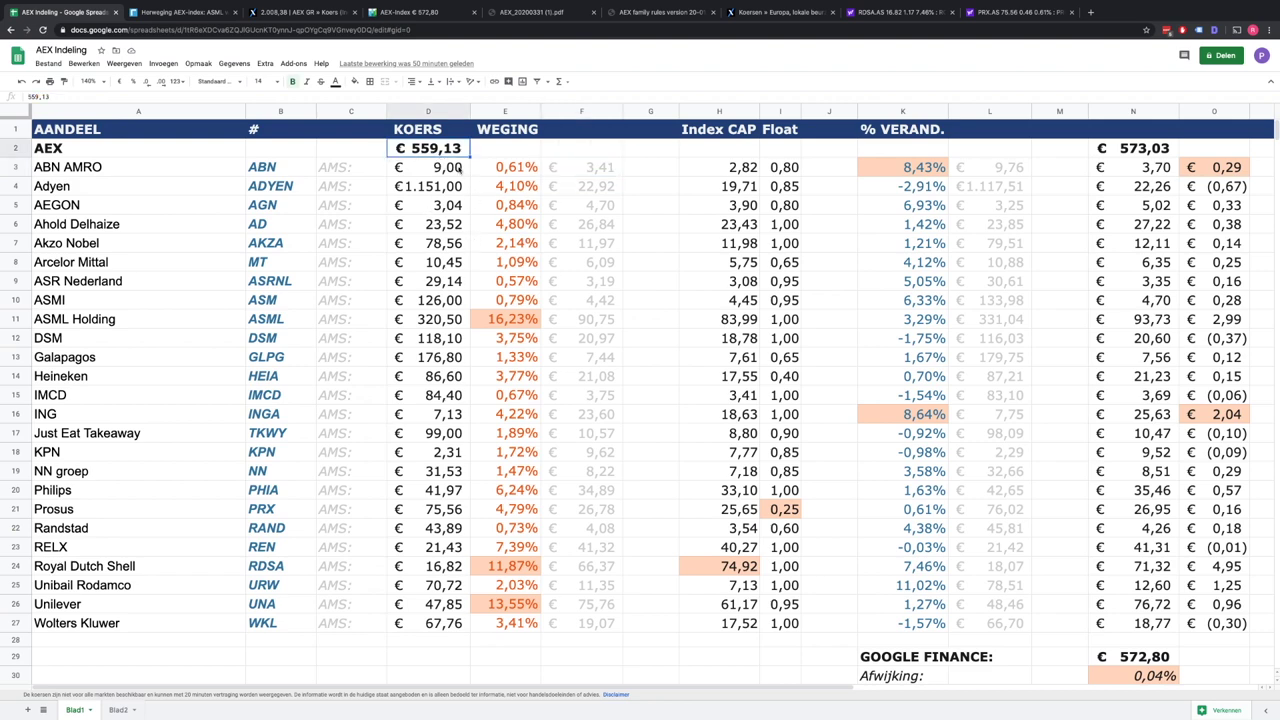
- Inspect Adyen's weighting and its weighted euro value in column F
{"action": "left_click", "coordinate": [576, 187]}
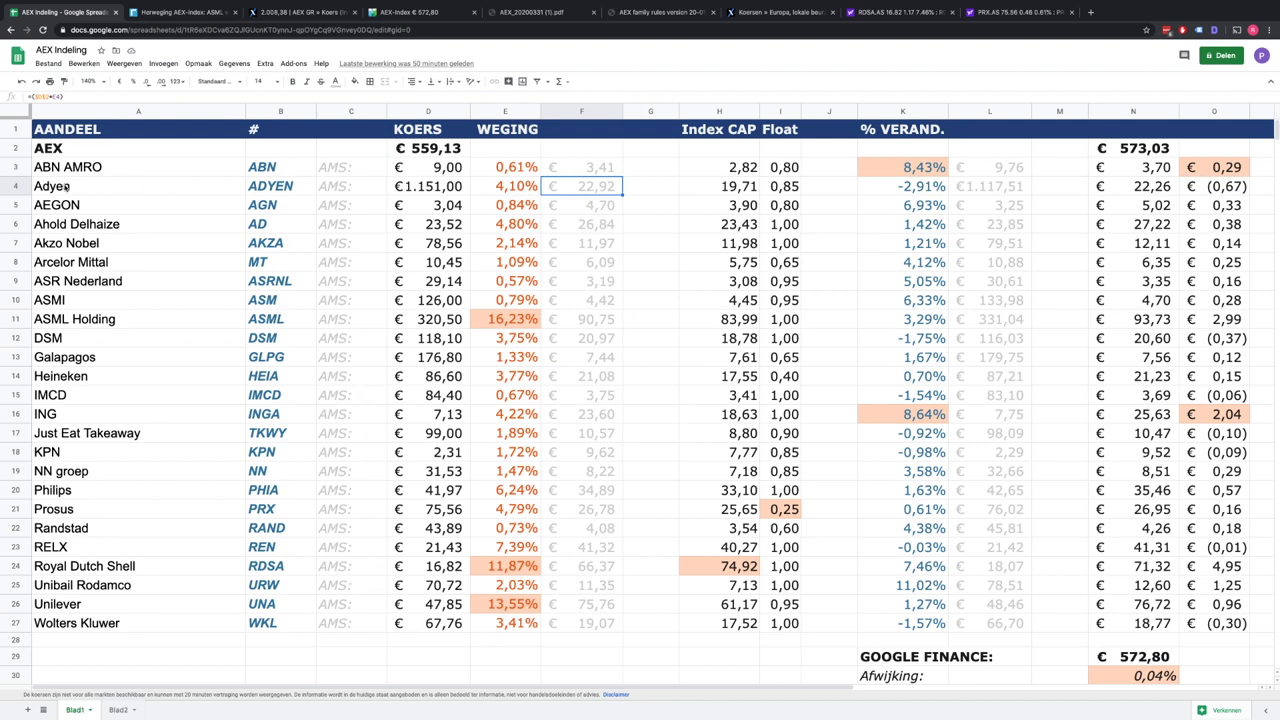
{"action": "left_click", "coordinate": [512, 189]}
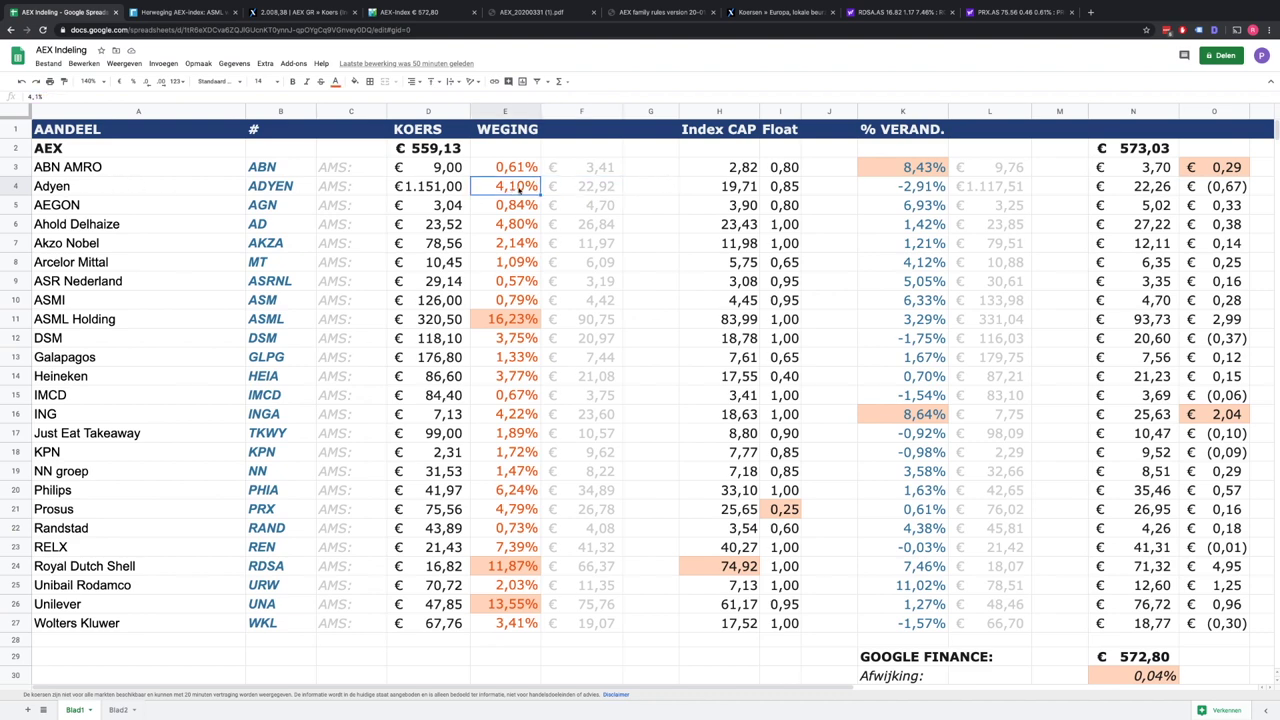
{"action": "left_click", "coordinate": [600, 192]}
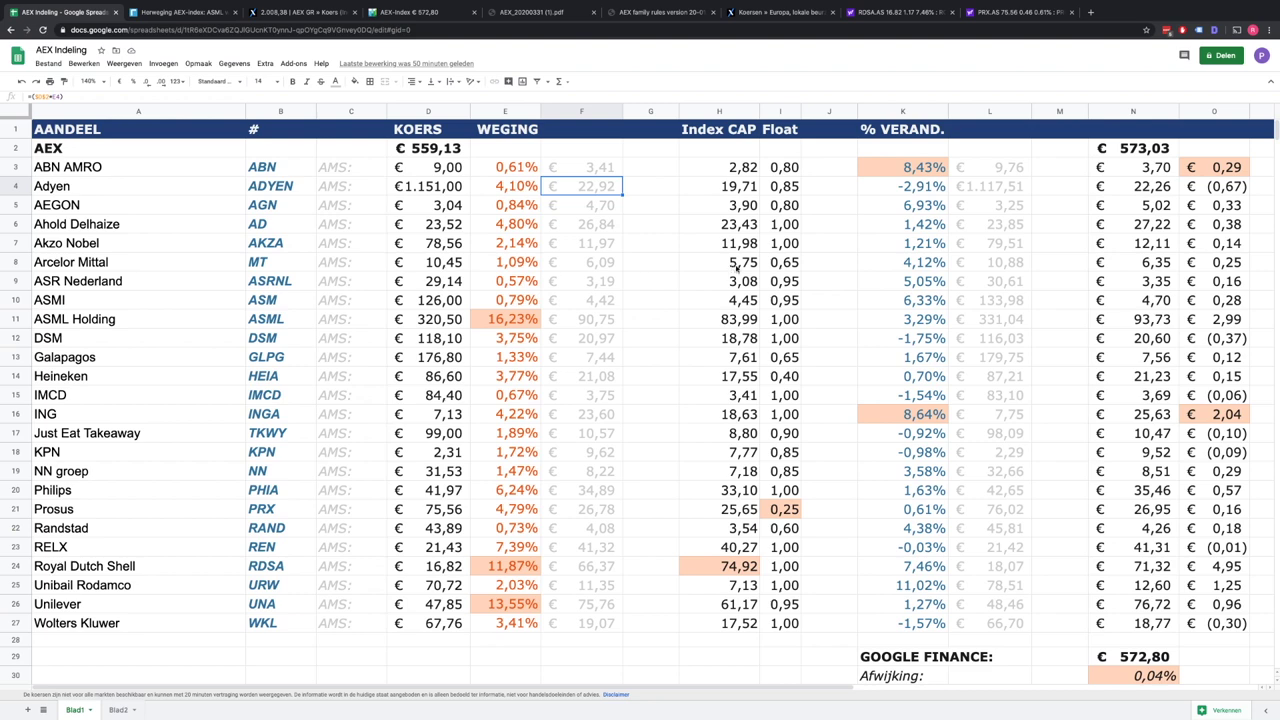
- Follow Adyen's row from its percentage change and new share price to its new weighted value and the difference in column O
{"action": "left_click", "coordinate": [903, 194]}
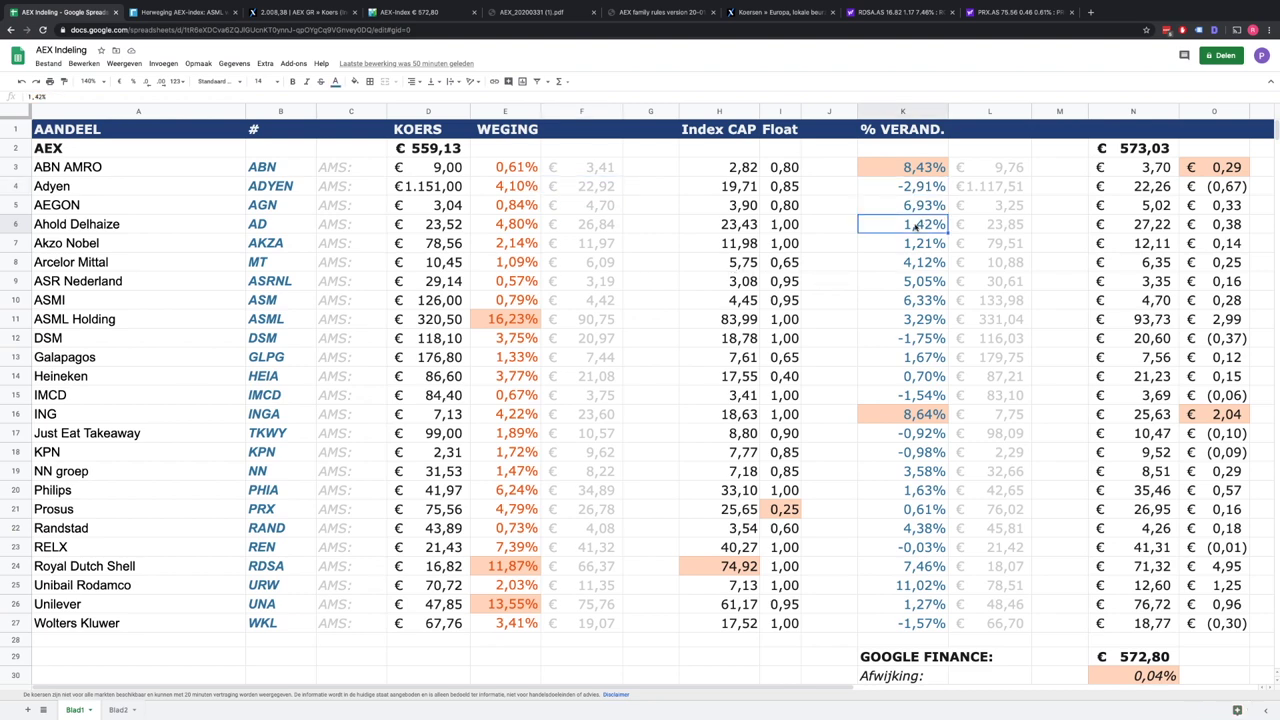
{"action": "left_click", "coordinate": [998, 192]}
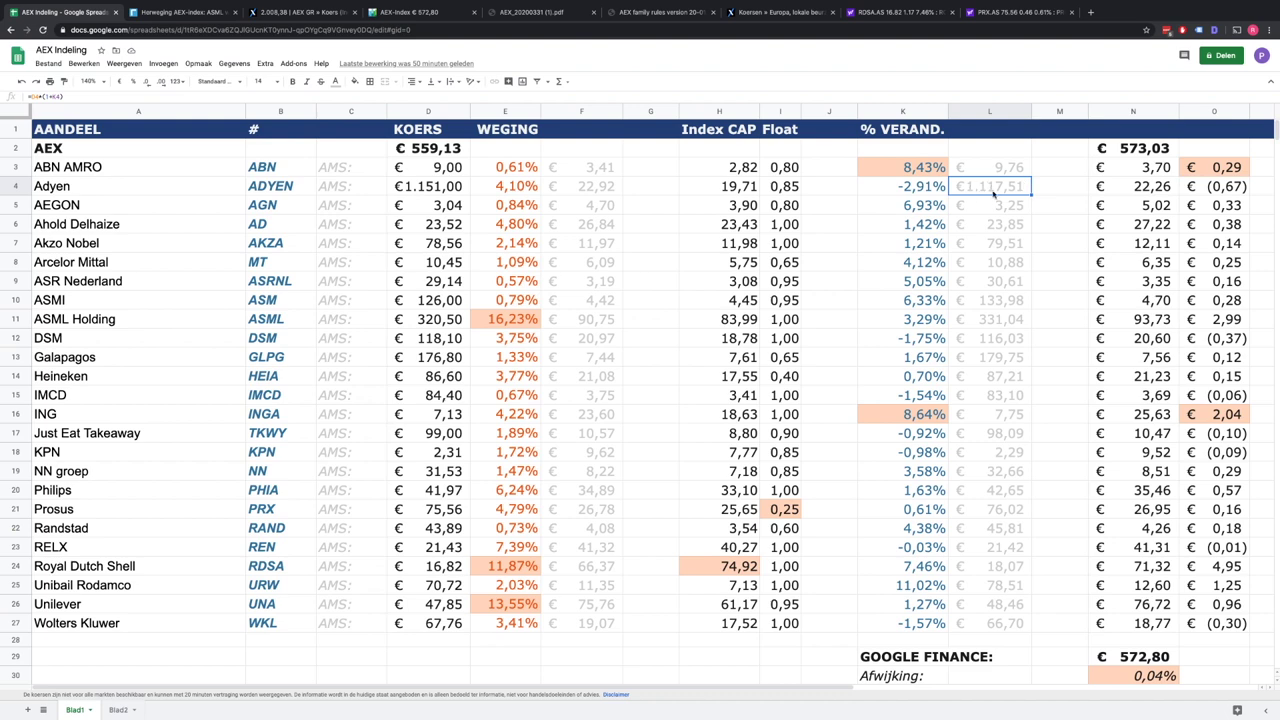
{"action": "left_click", "coordinate": [600, 190]}
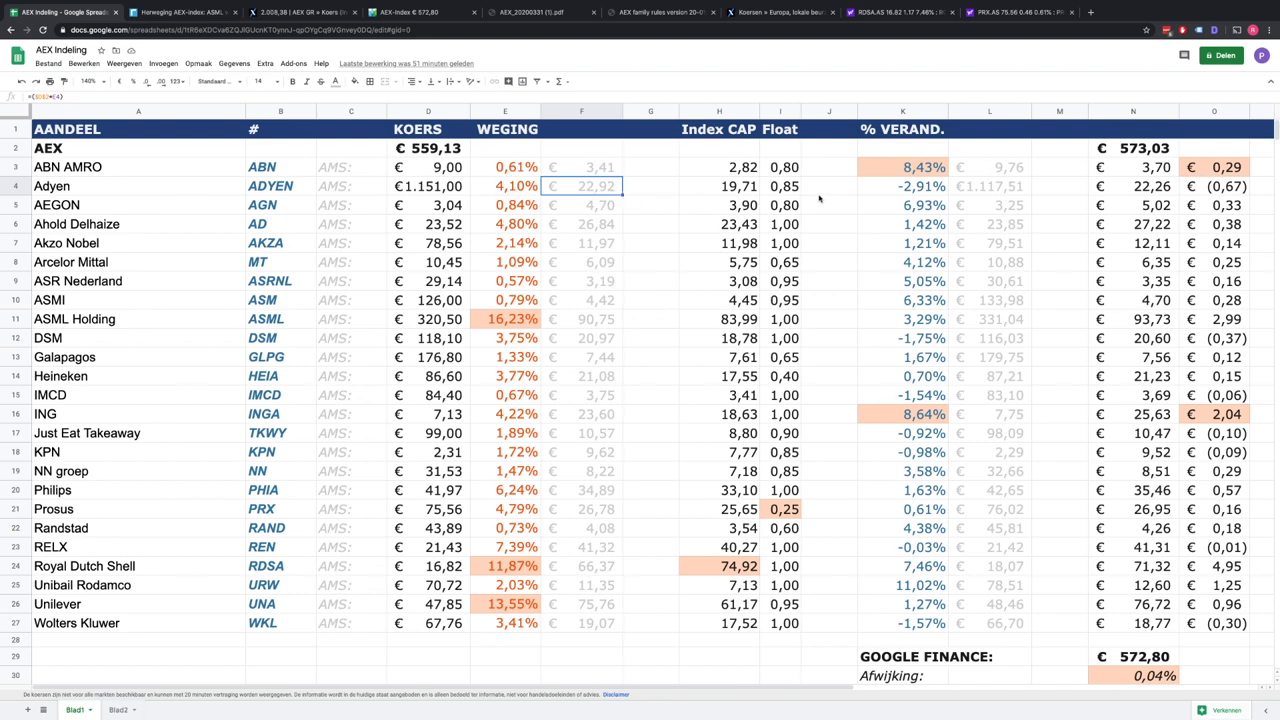
{"action": "left_click", "coordinate": [1154, 194]}
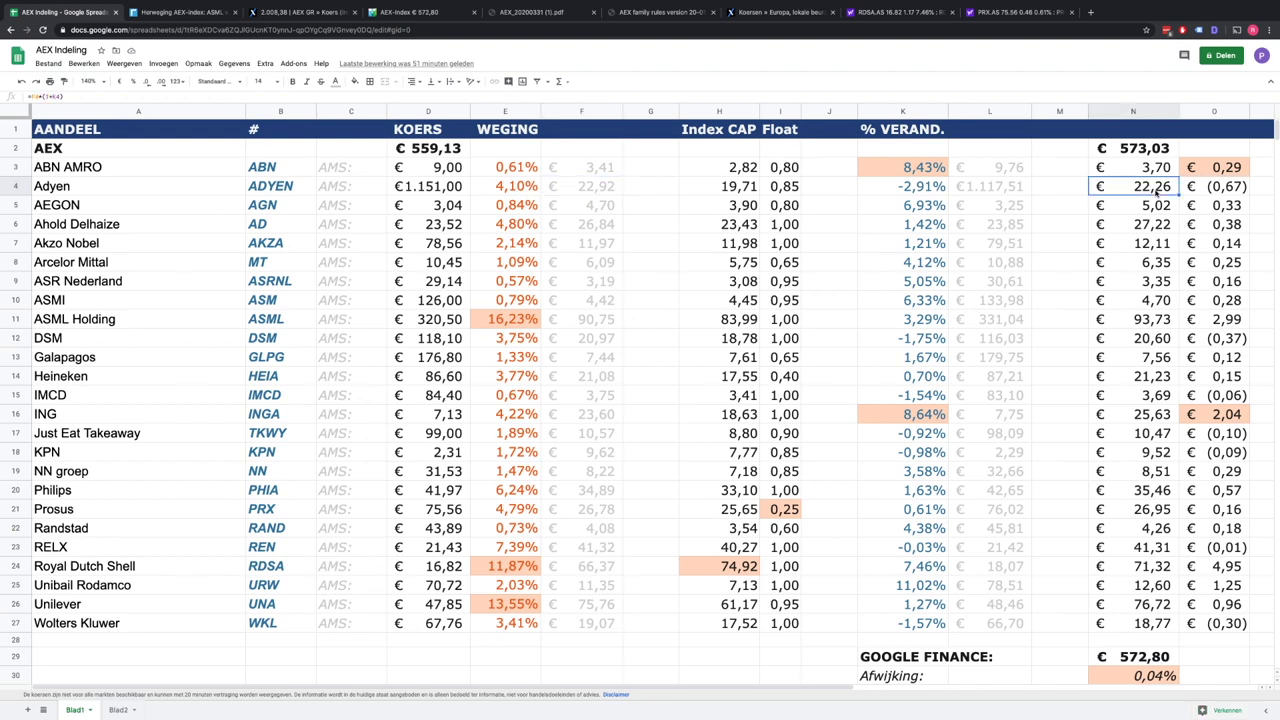
{"action": "left_click", "coordinate": [1227, 197]}
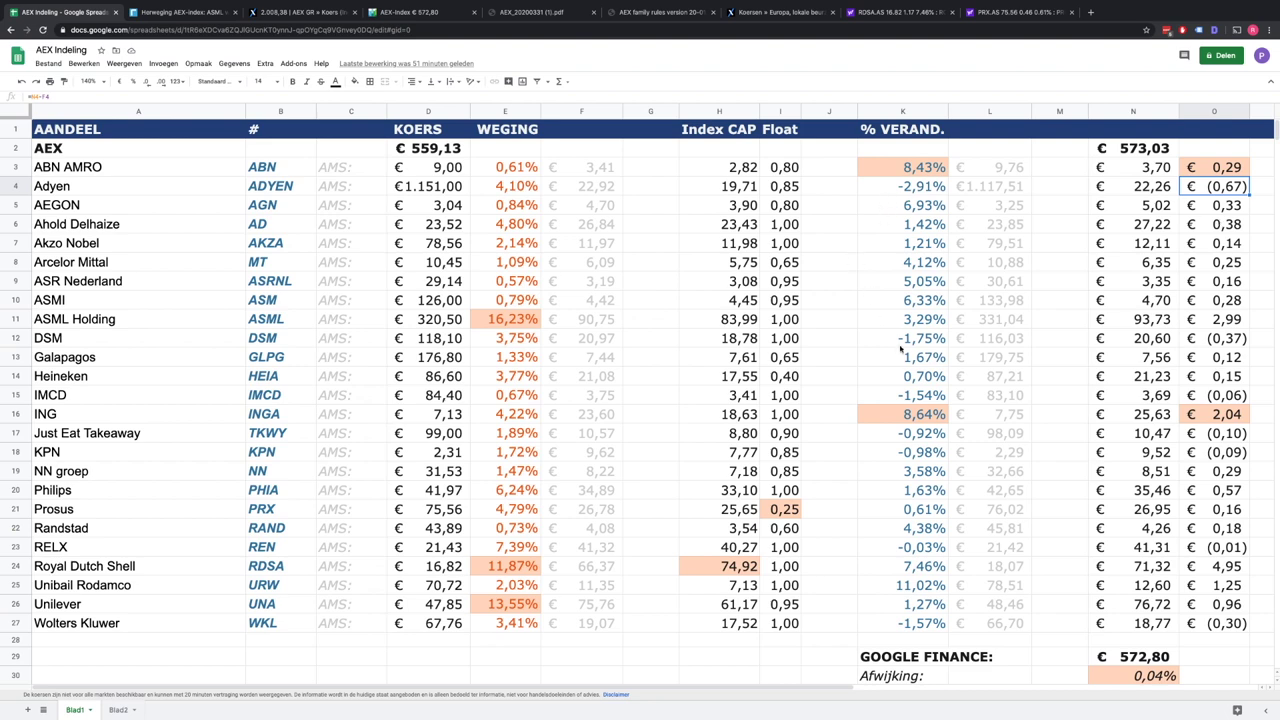
- Compare the percentage changes of ABN AMRO, ING, Unibail Rodamco and Adyen in column K
{"action": "left_click", "coordinate": [905, 172]}
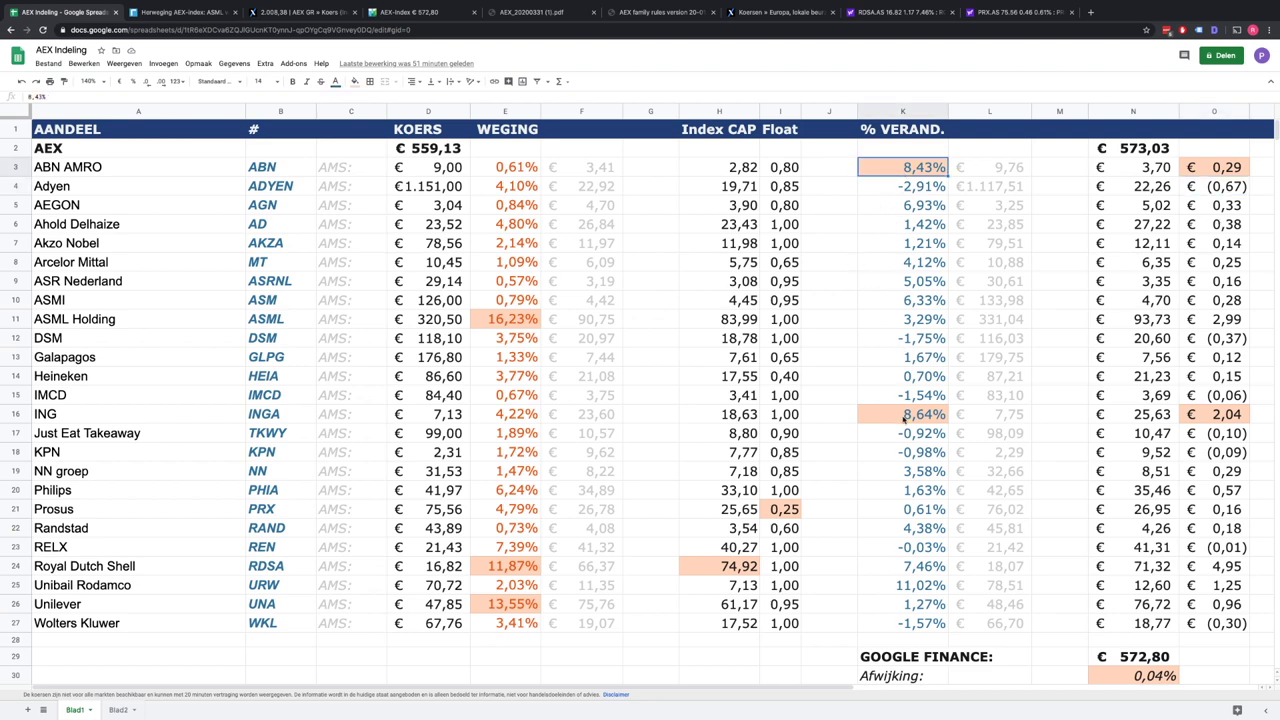
{"action": "left_click", "coordinate": [904, 419]}
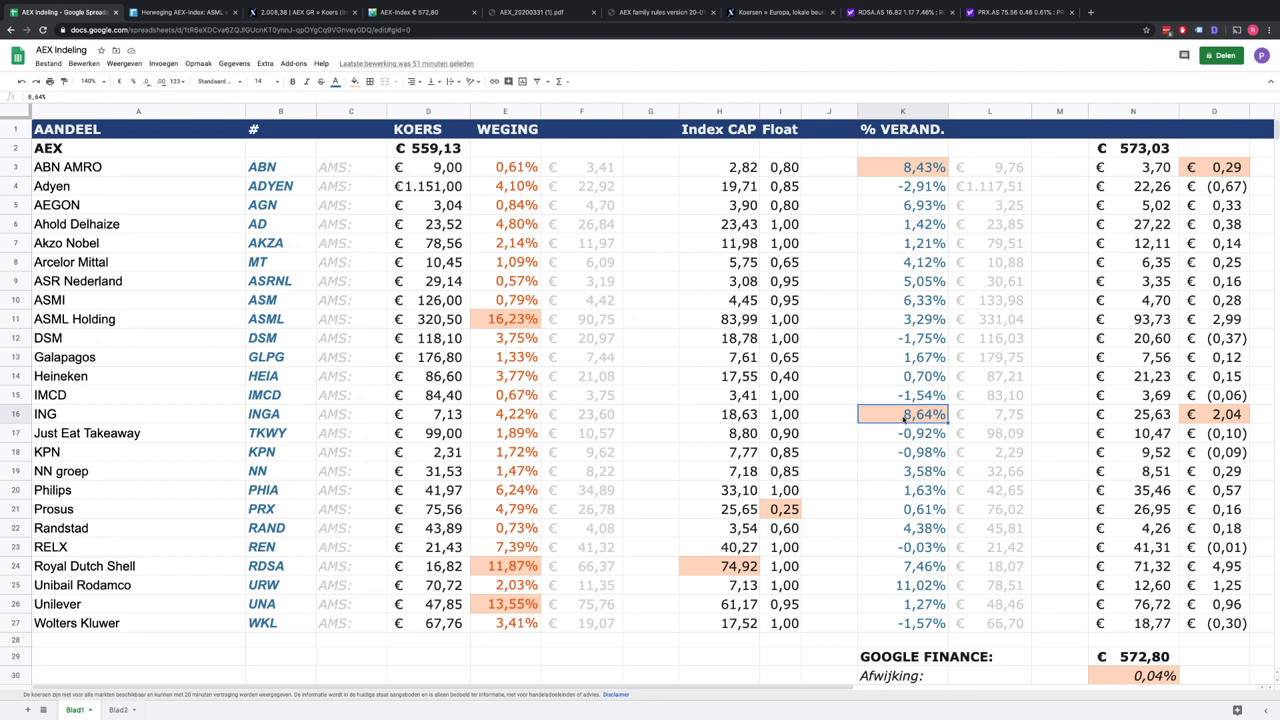
{"action": "left_click", "coordinate": [901, 586]}
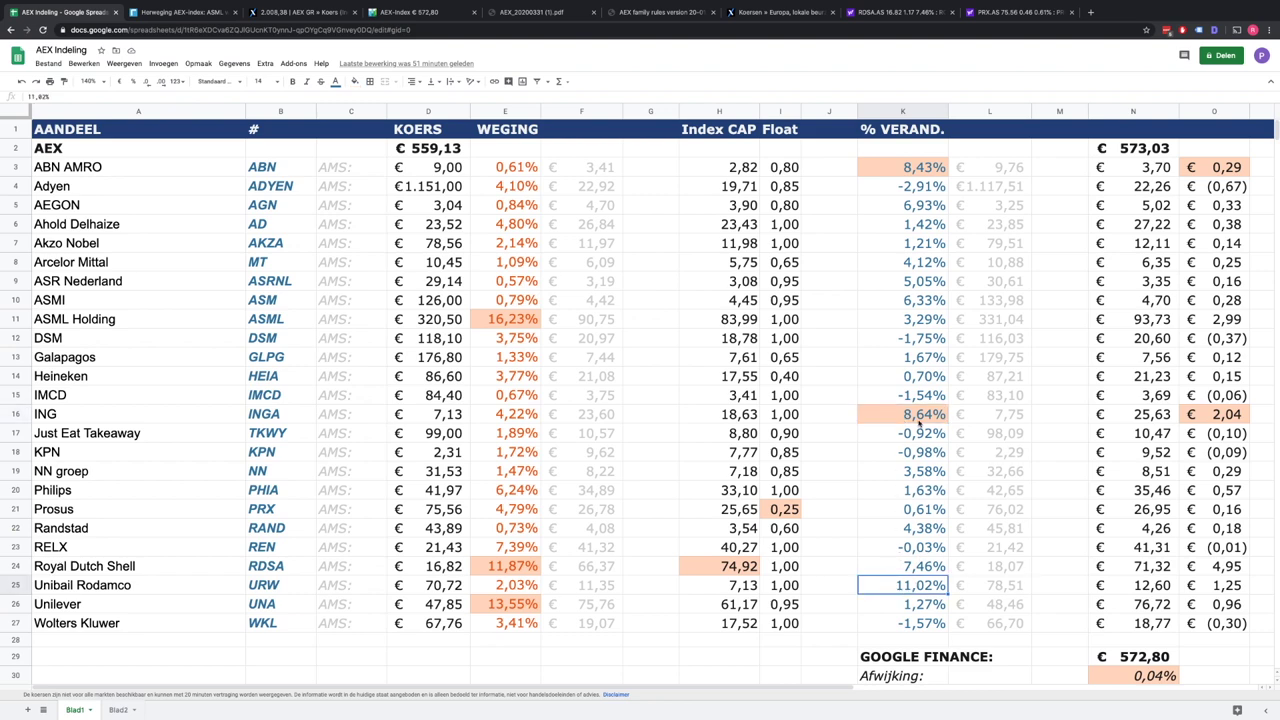
{"action": "left_click", "coordinate": [917, 186]}
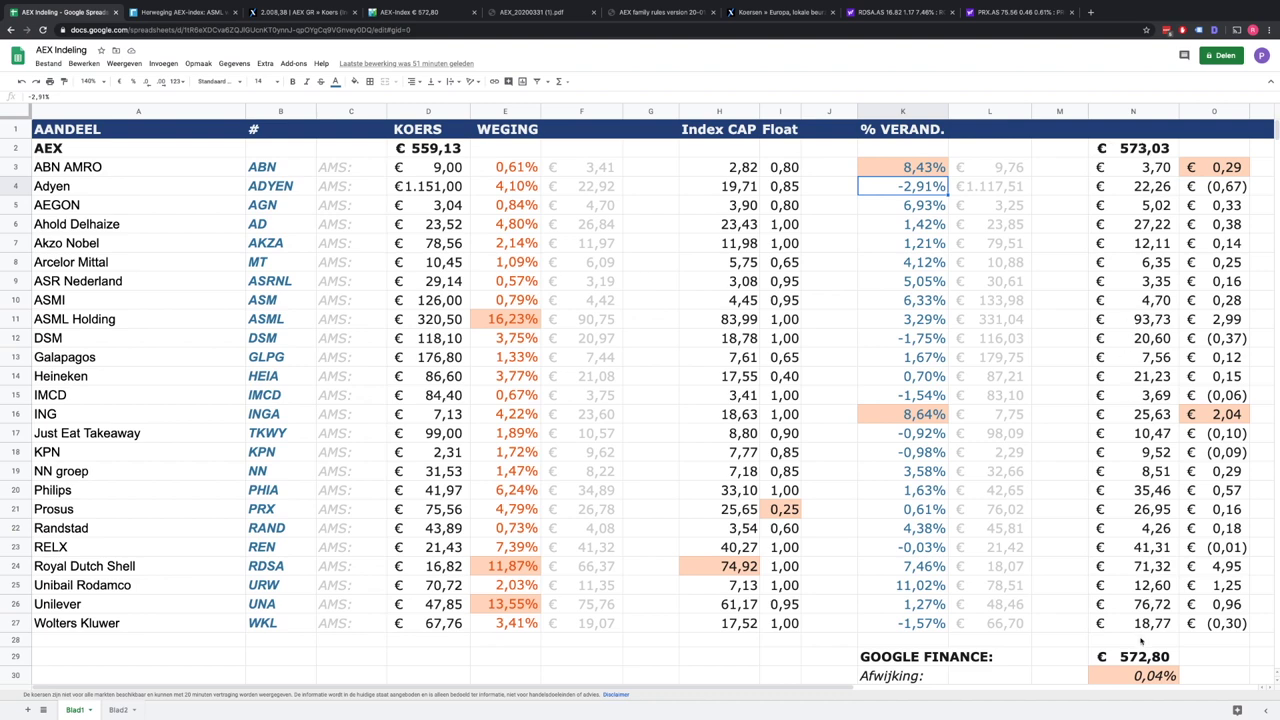
- Compare the Google Finance AEX price with the calculated index total in N2, and check ASML Holding's weighting
{"action": "left_click", "coordinate": [1146, 656]}
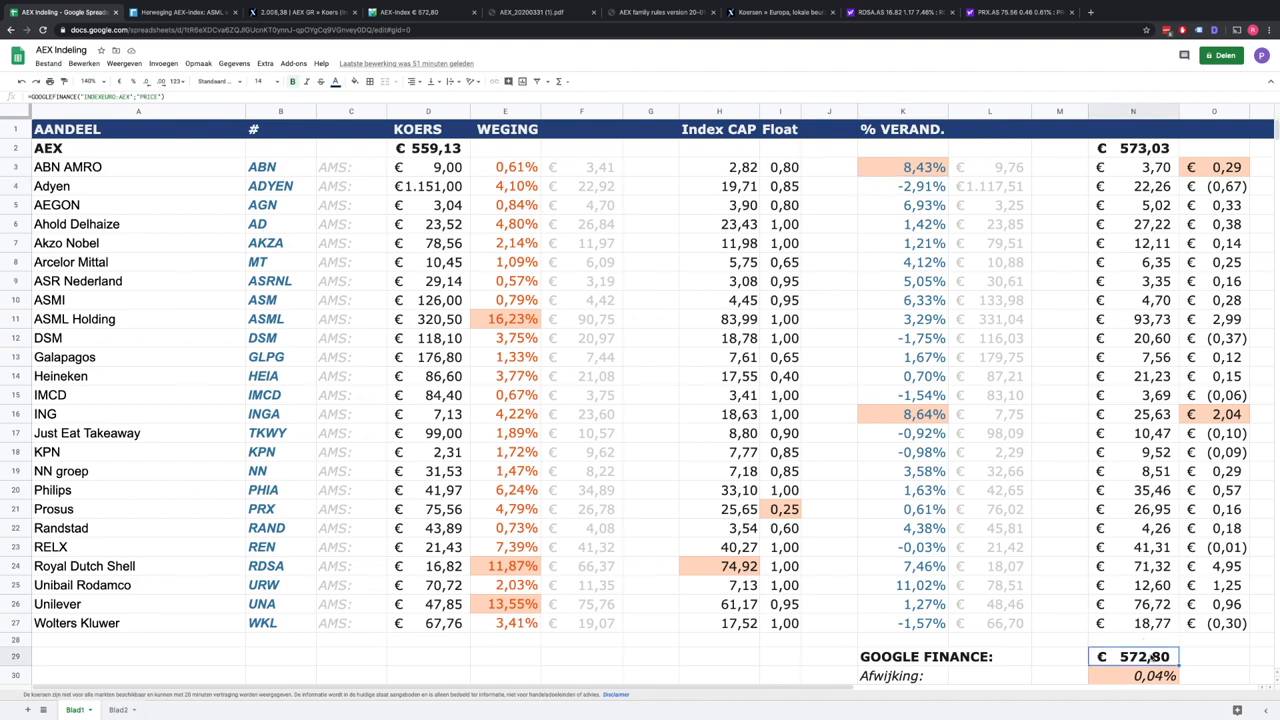
{"action": "left_click", "coordinate": [1138, 156]}
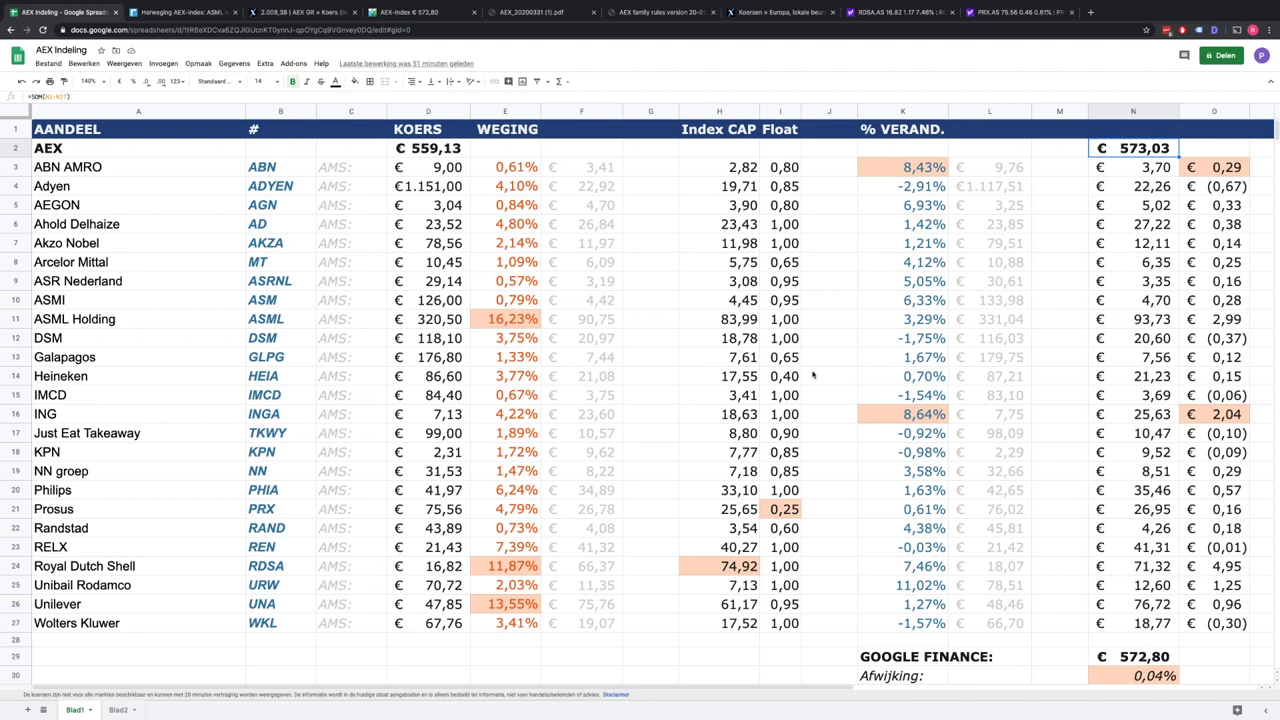
{"action": "left_click", "coordinate": [505, 318]}
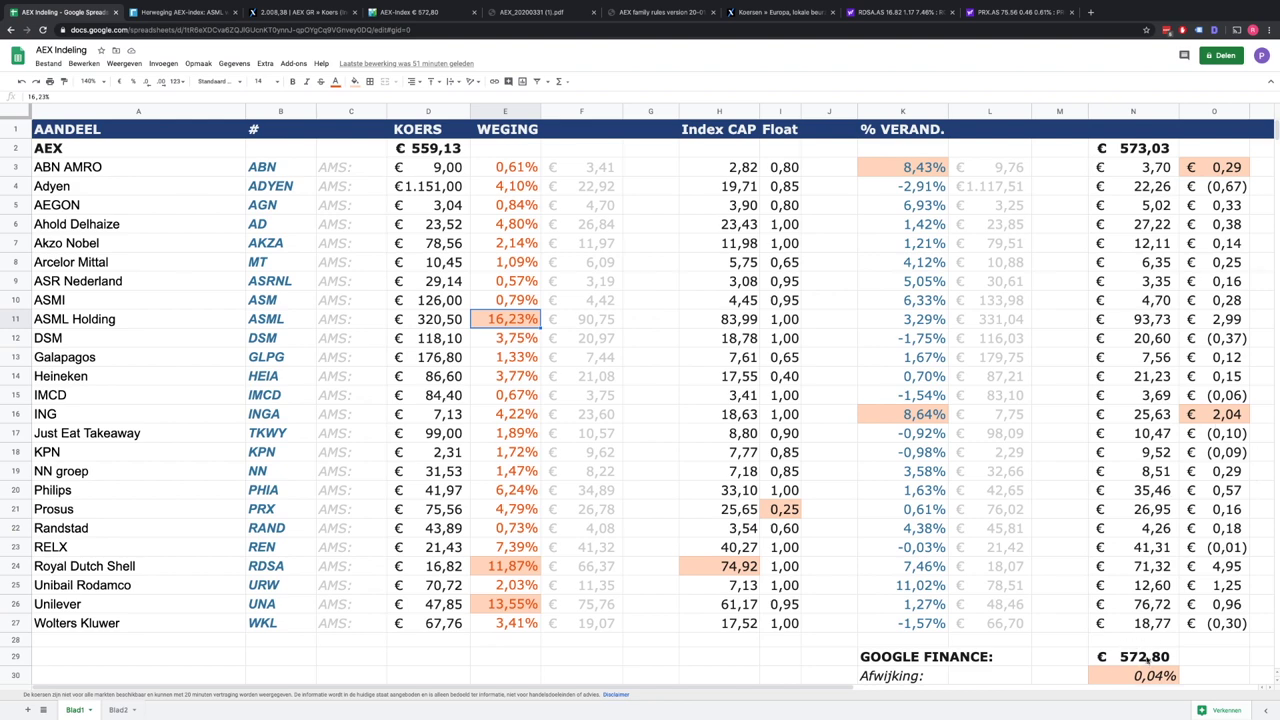
- Compare ING with ABN AMRO on percentage change, index capitalisation and weighting, including ABN AMRO's difference in column O
{"action": "left_click", "coordinate": [915, 420]}
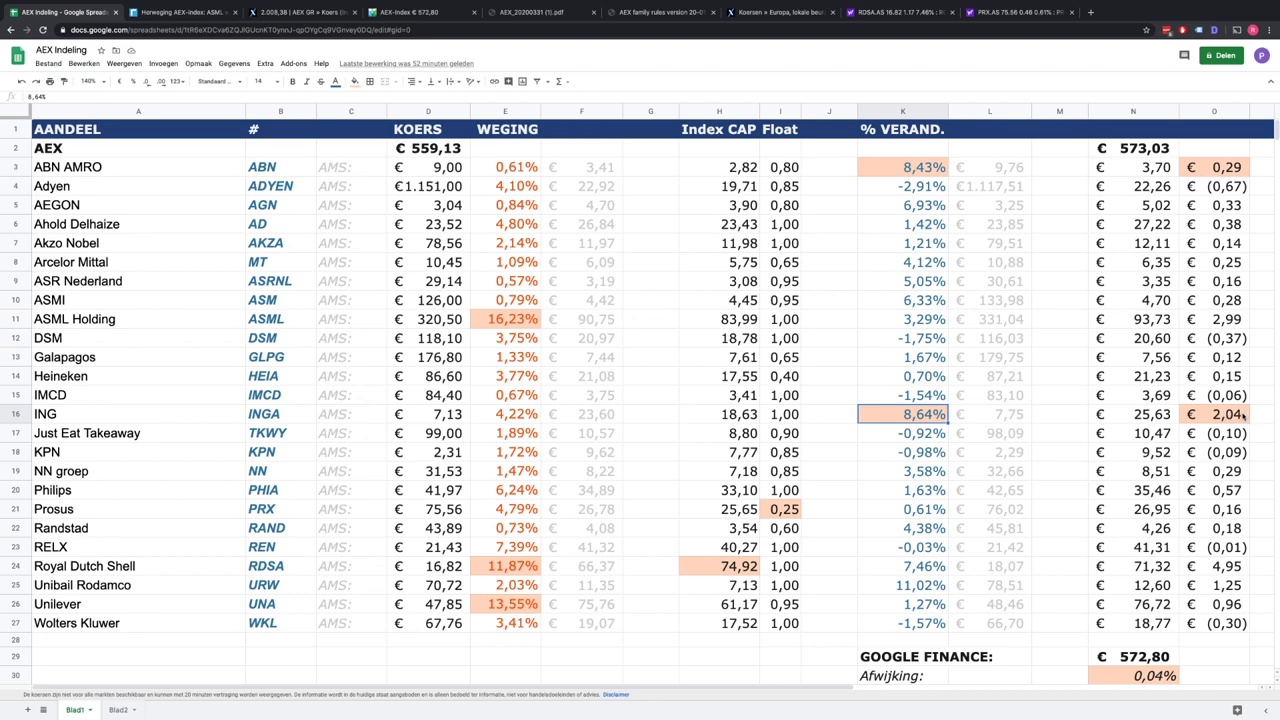
{"action": "left_click", "coordinate": [899, 170]}
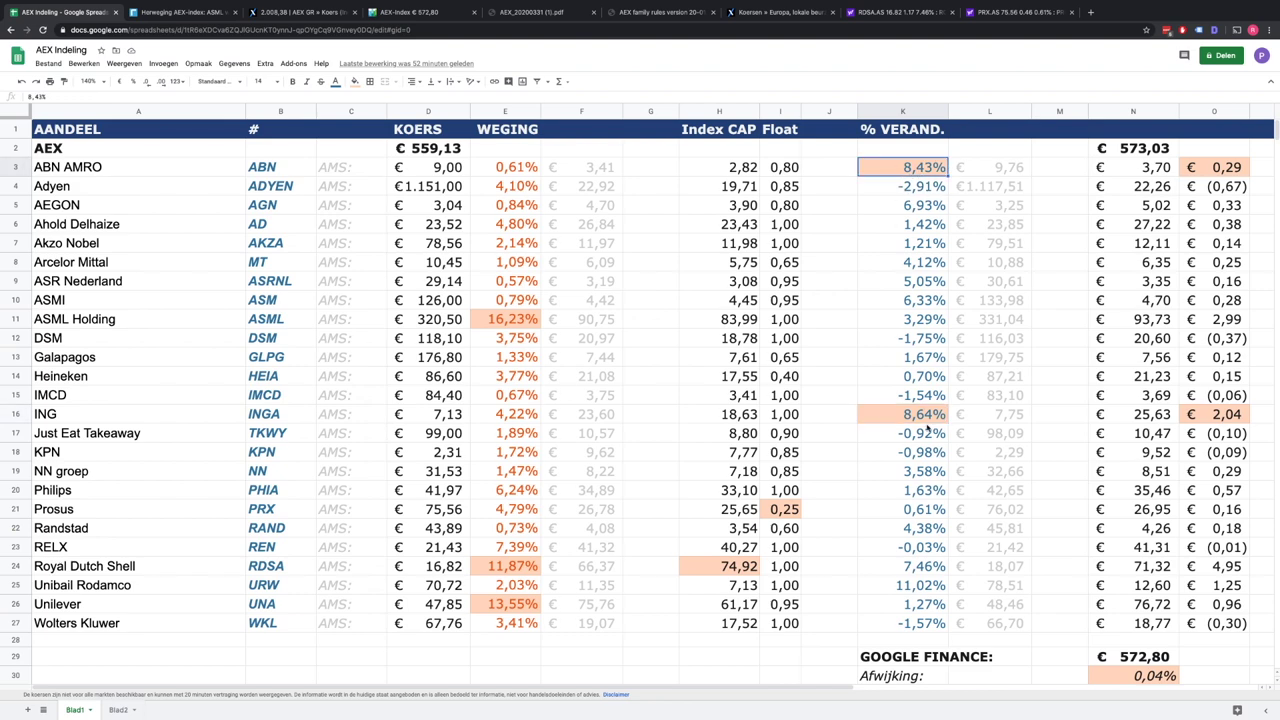
{"action": "left_click", "coordinate": [1211, 170]}
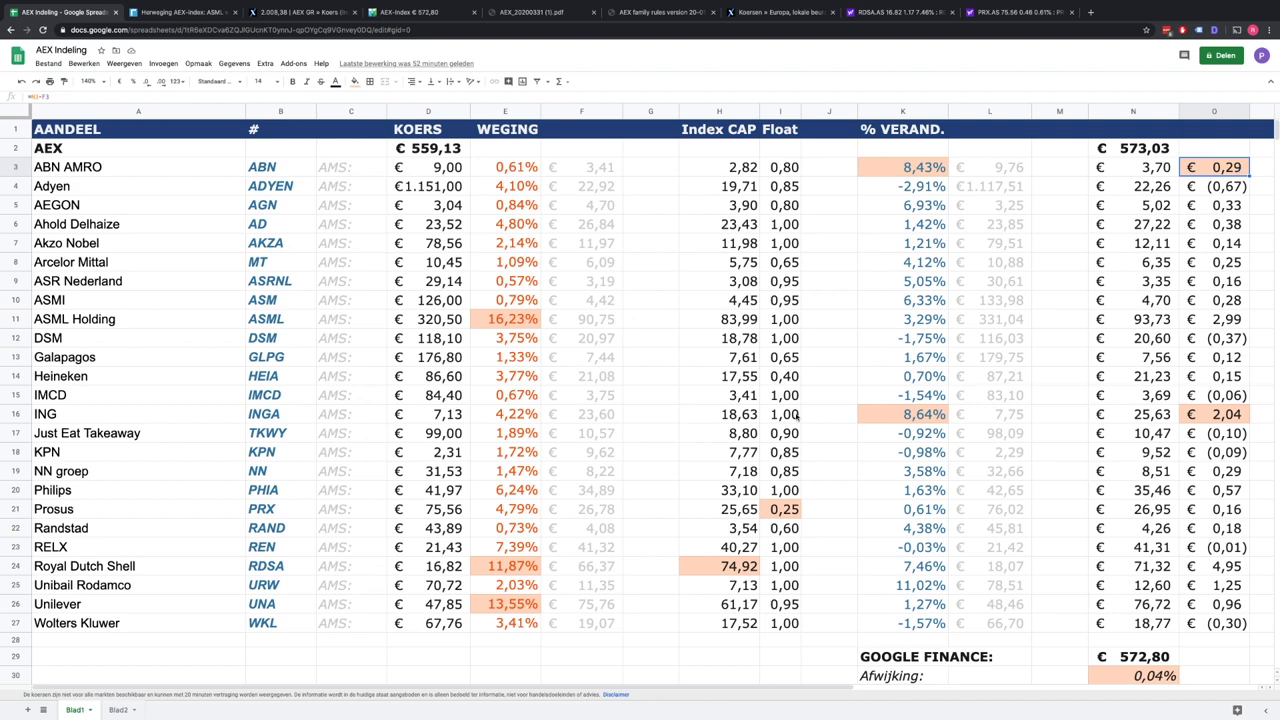
{"action": "left_click", "coordinate": [738, 412]}
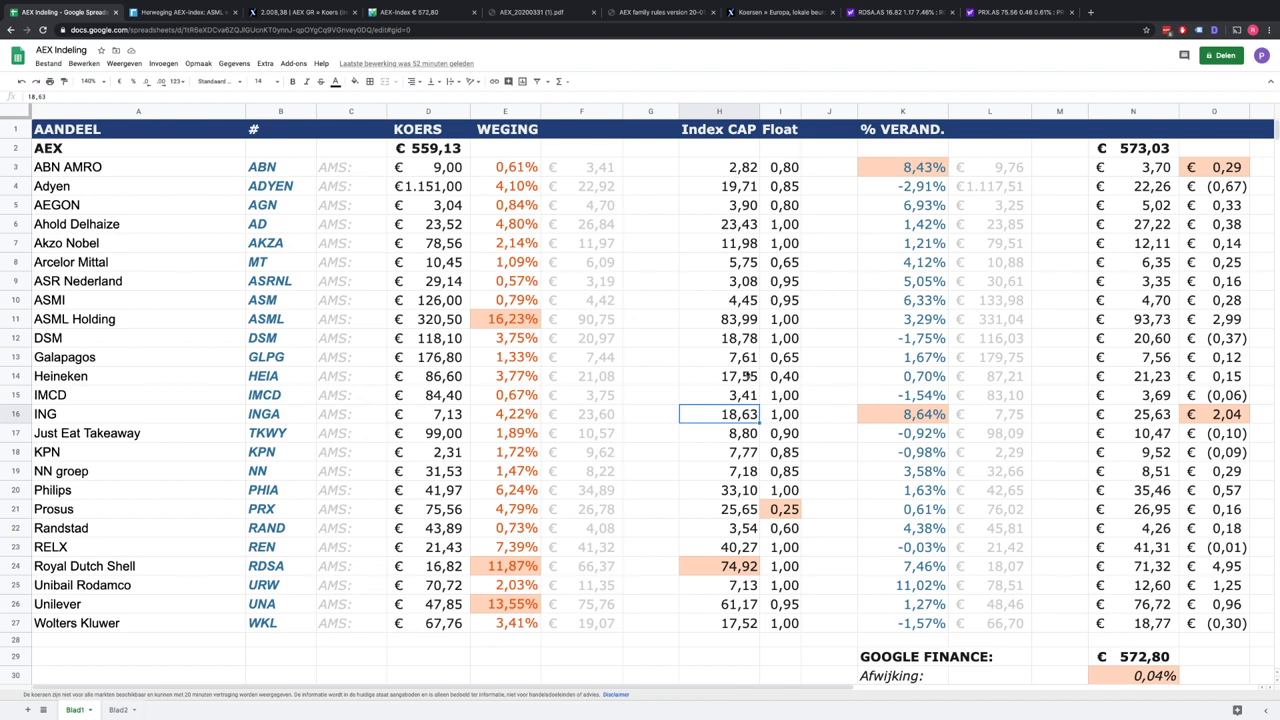
{"action": "left_click", "coordinate": [720, 170]}
{"action": "left_click", "coordinate": [524, 171]}
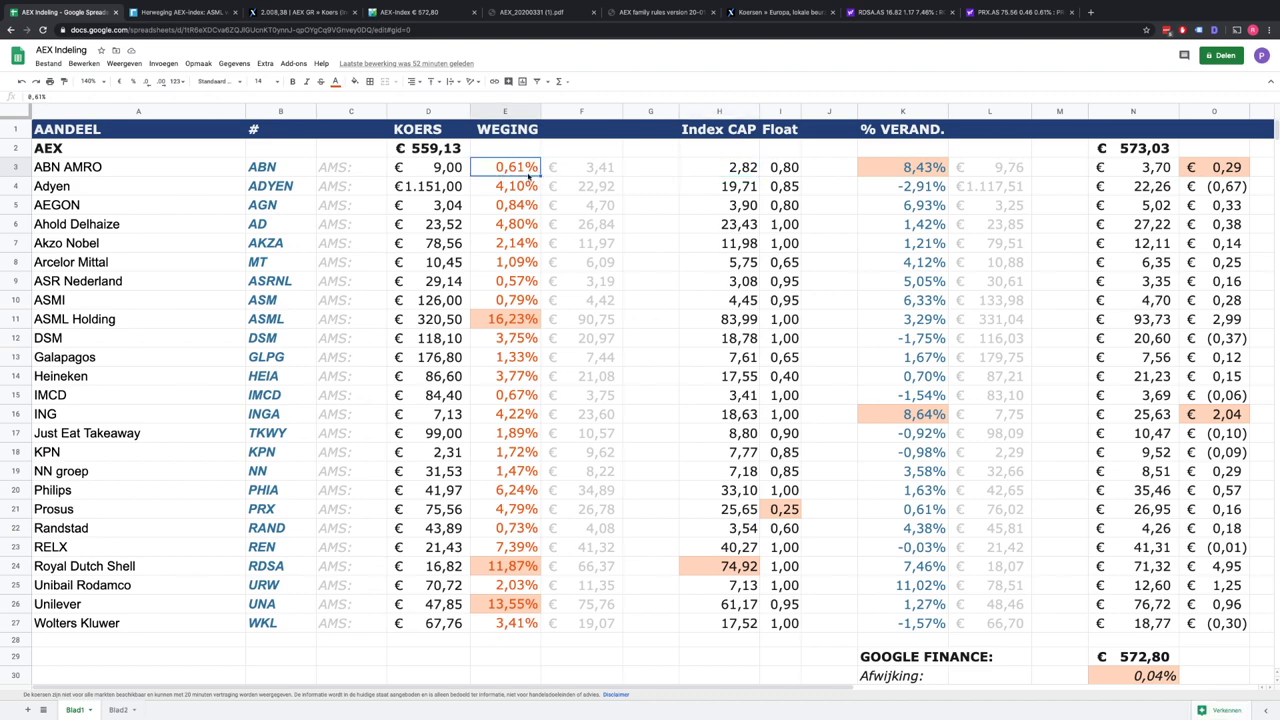
{"action": "left_click", "coordinate": [497, 413]}
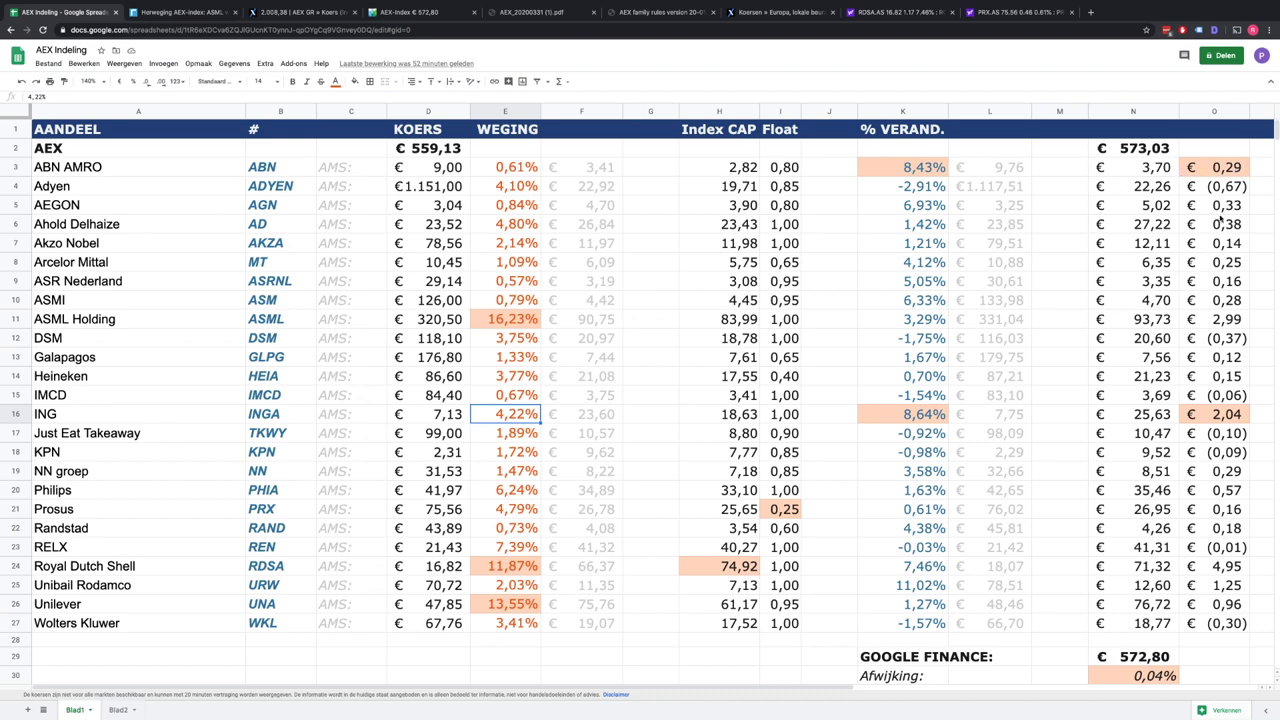
- Inspect the highlighted weightings of ASML Holding, Royal Dutch Shell and Unilever, plus Unibail Rodamco's new weighted value in column N
{"action": "left_click", "coordinate": [508, 320]}
{"action": "left_click", "coordinate": [508, 567]}
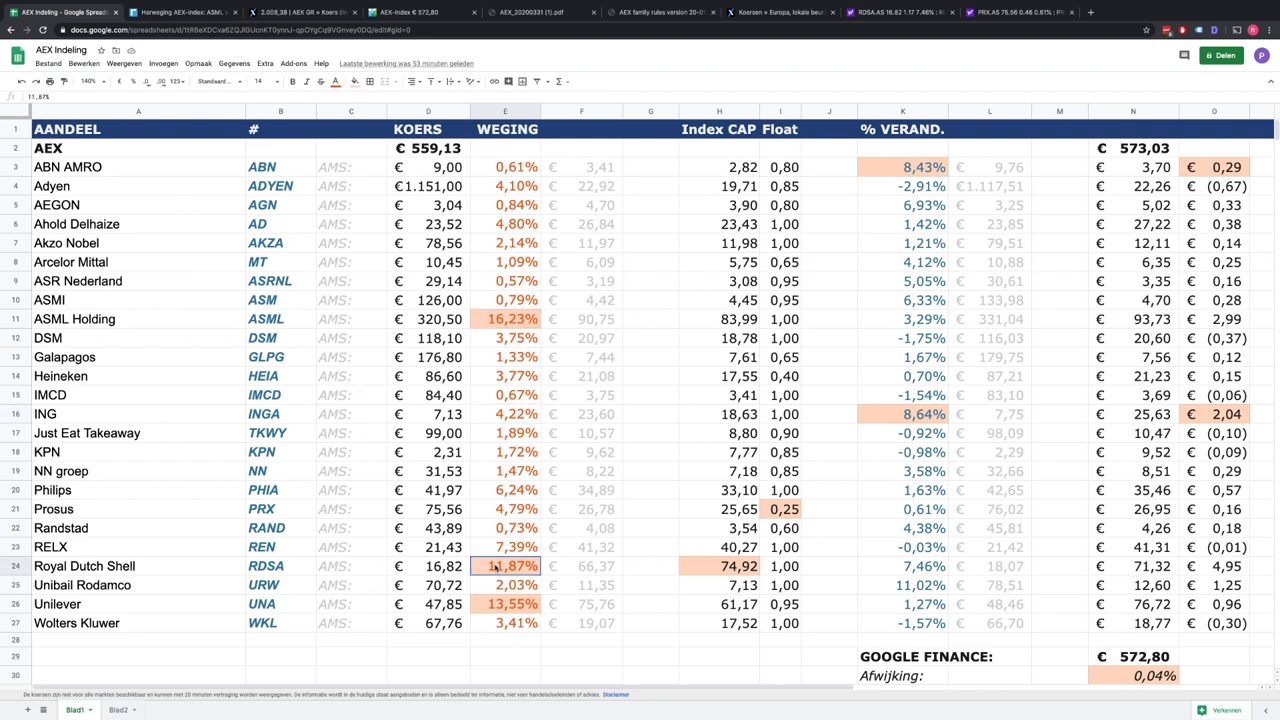
{"action": "left_click", "coordinate": [513, 605]}
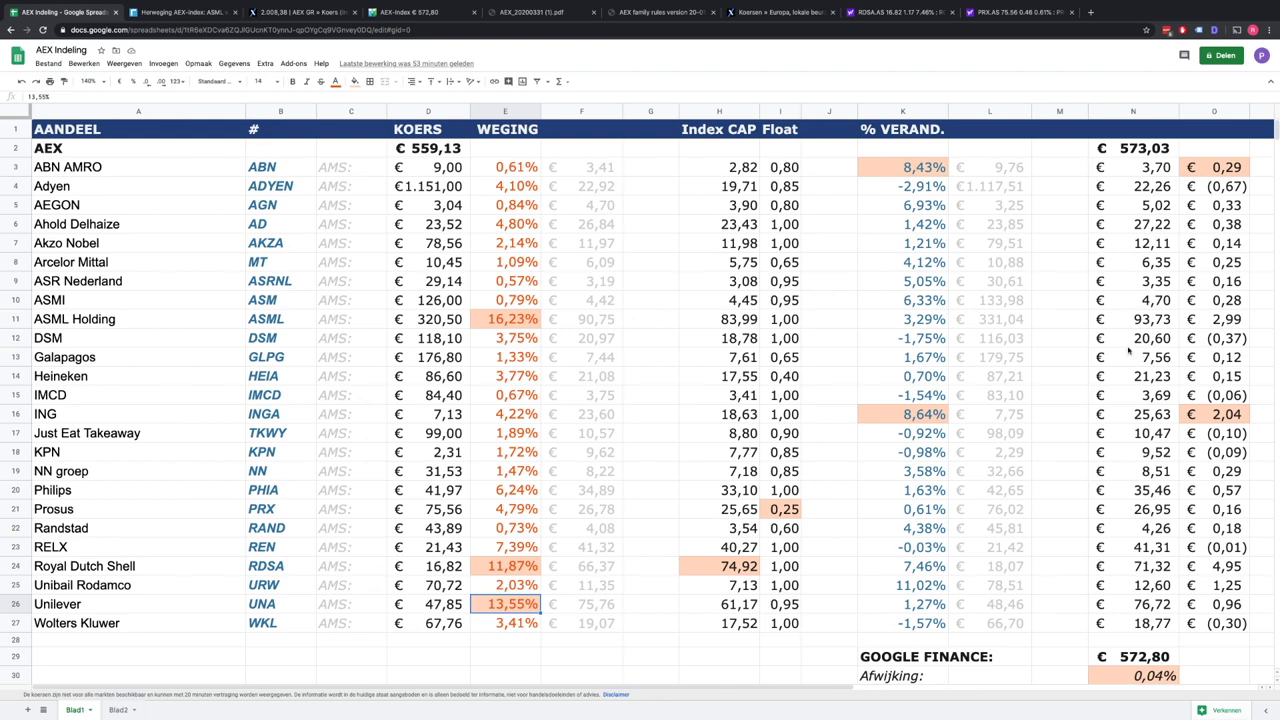
{"action": "left_click", "coordinate": [512, 320]}
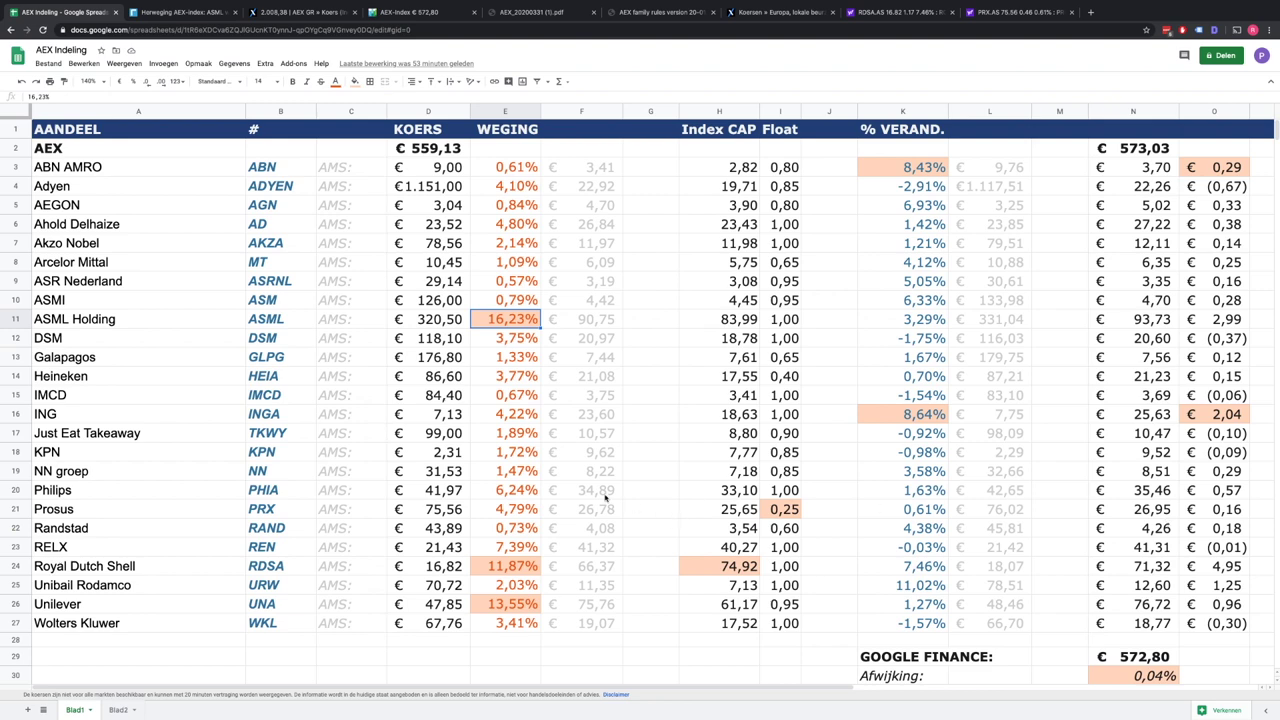
{"action": "left_click", "coordinate": [1122, 587]}
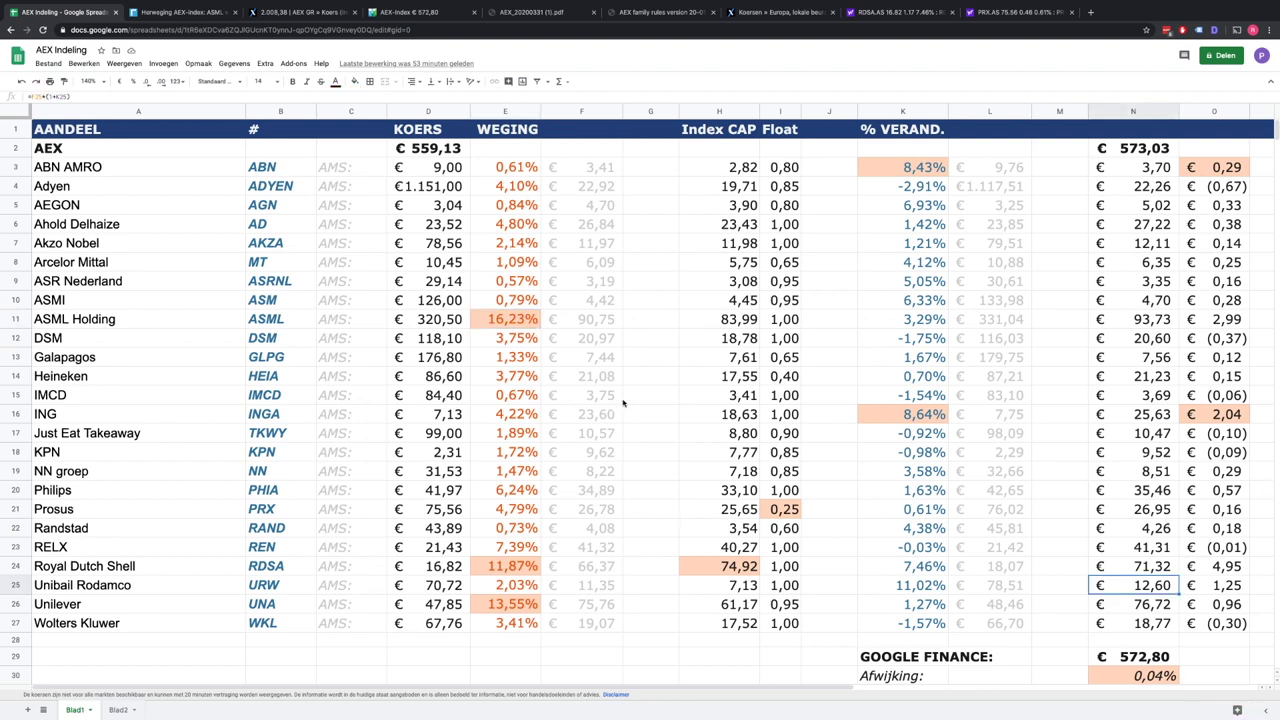
{"action": "left_click", "coordinate": [508, 322]}
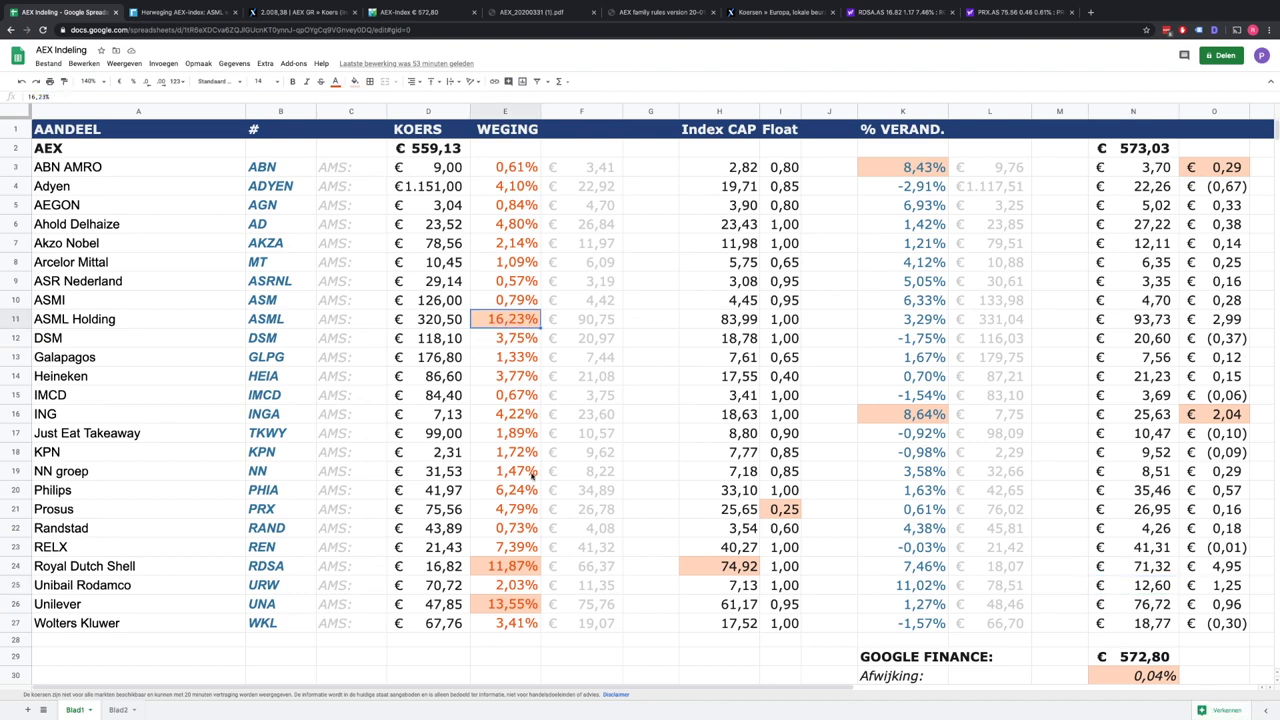
- Identify ASML Holding, Royal Dutch Shell and Unilever in the AANDEEL column and compare their weightings in column E
{"action": "left_click", "coordinate": [102, 320]}
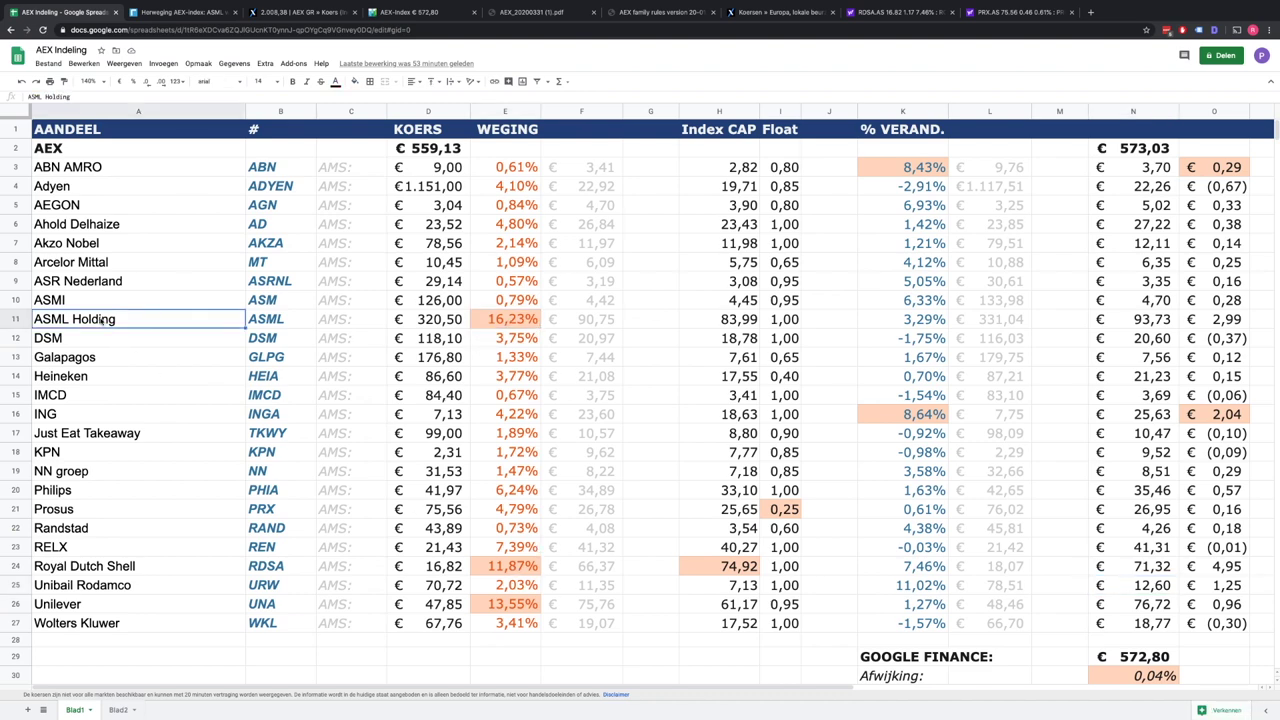
{"action": "left_click", "coordinate": [130, 567]}
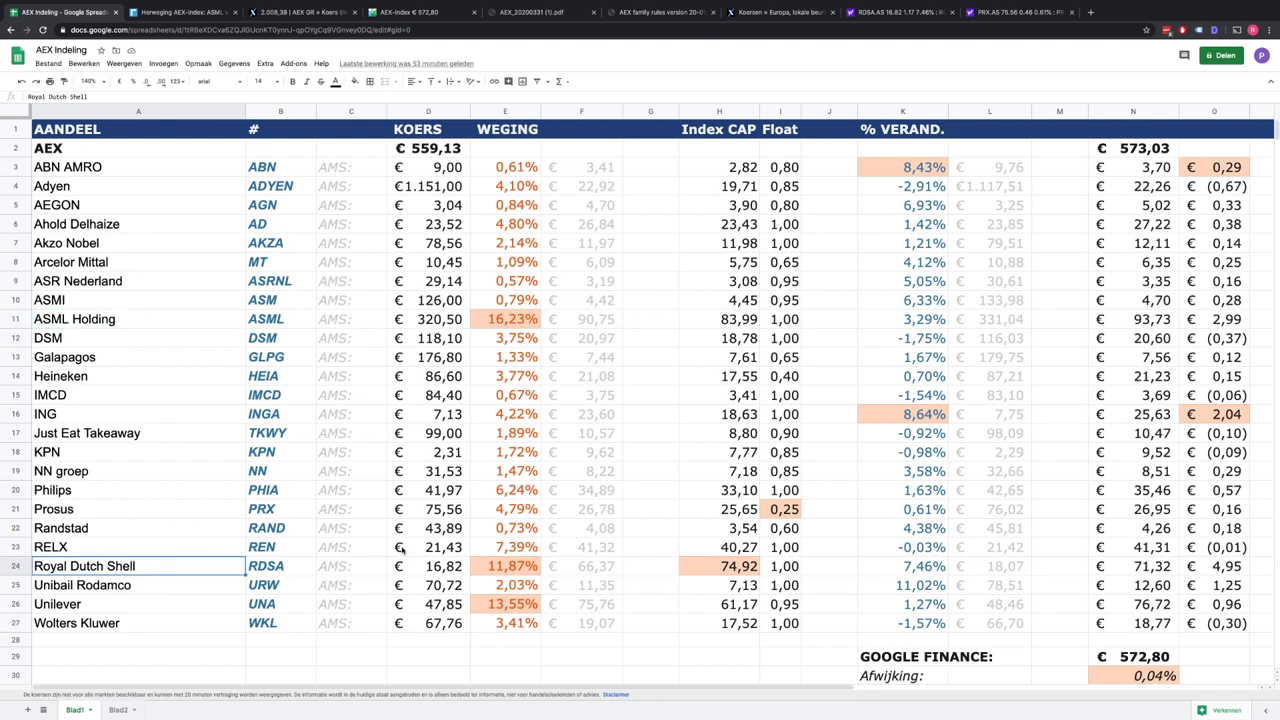
{"action": "left_click", "coordinate": [170, 610]}
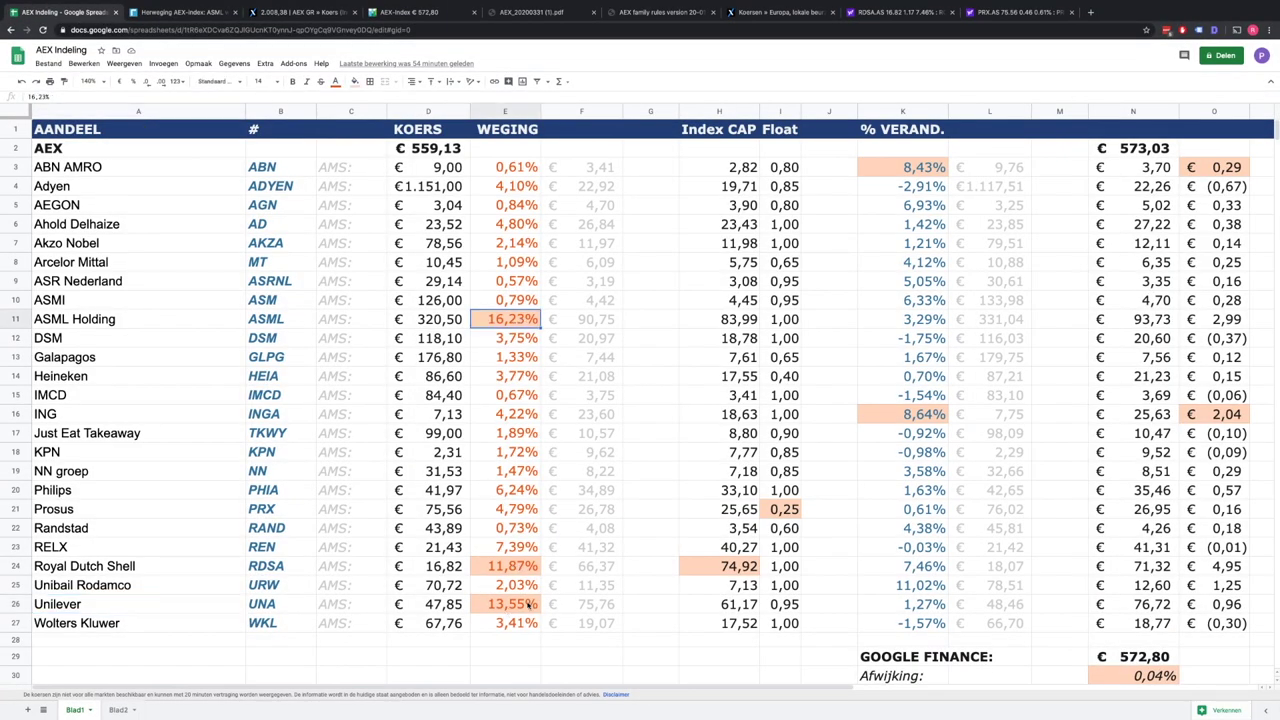
{"action": "left_click", "coordinate": [528, 604]}
{"action": "left_click", "coordinate": [528, 568]}
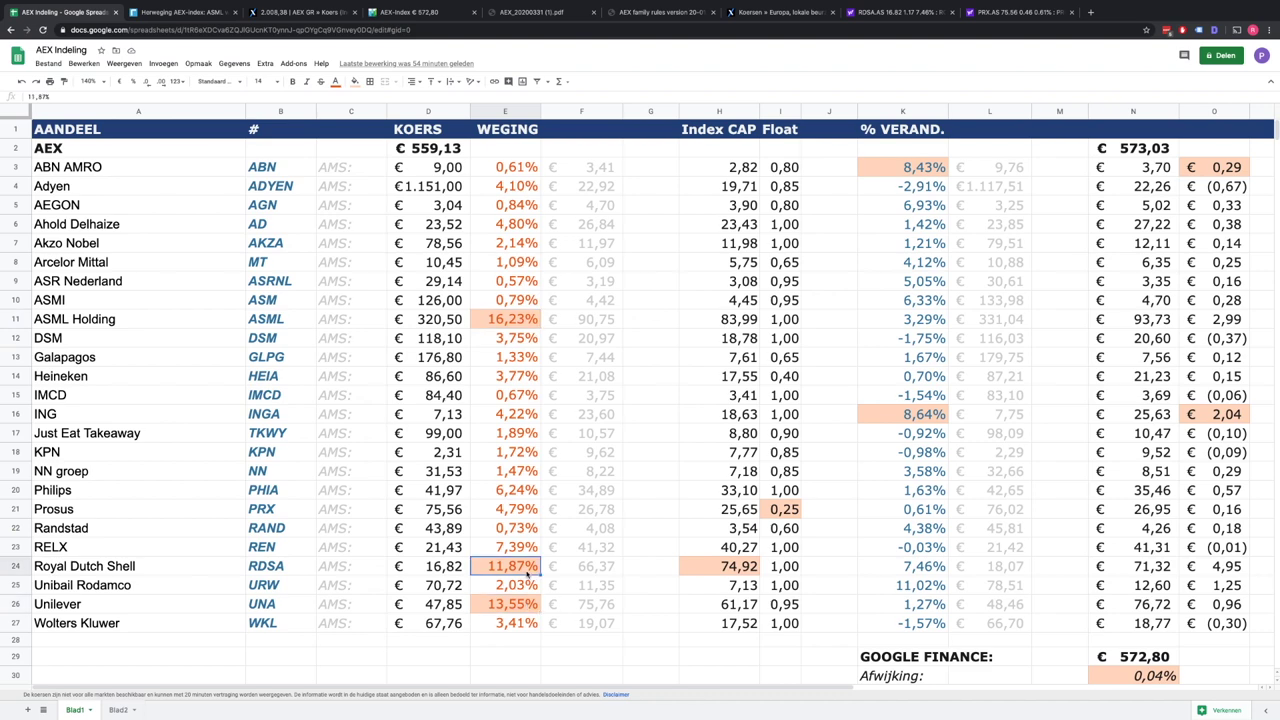
{"action": "left_click", "coordinate": [512, 324]}
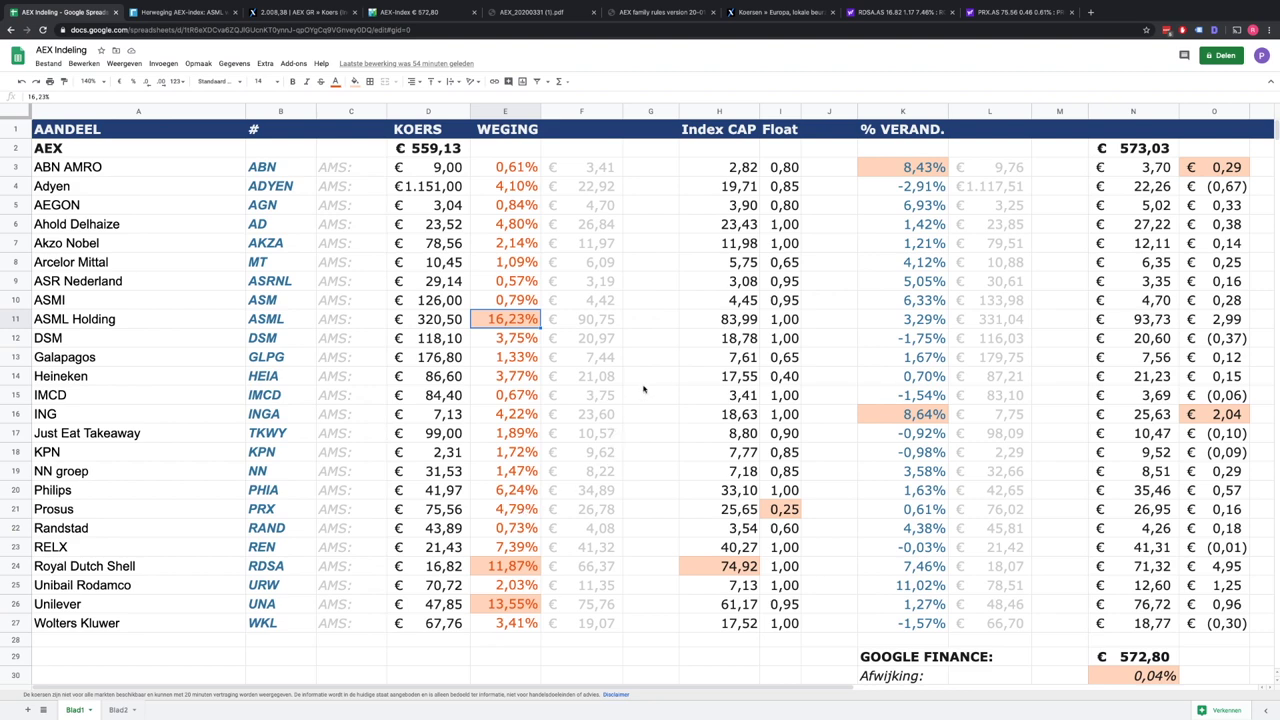
- Consult the AEX family rules' calculation formulas and the index documents on Euronext's AEX-Index Eigenschappen page, and return to the AEX Indeling spreadsheet
{"action": "left_click", "coordinate": [662, 12]}
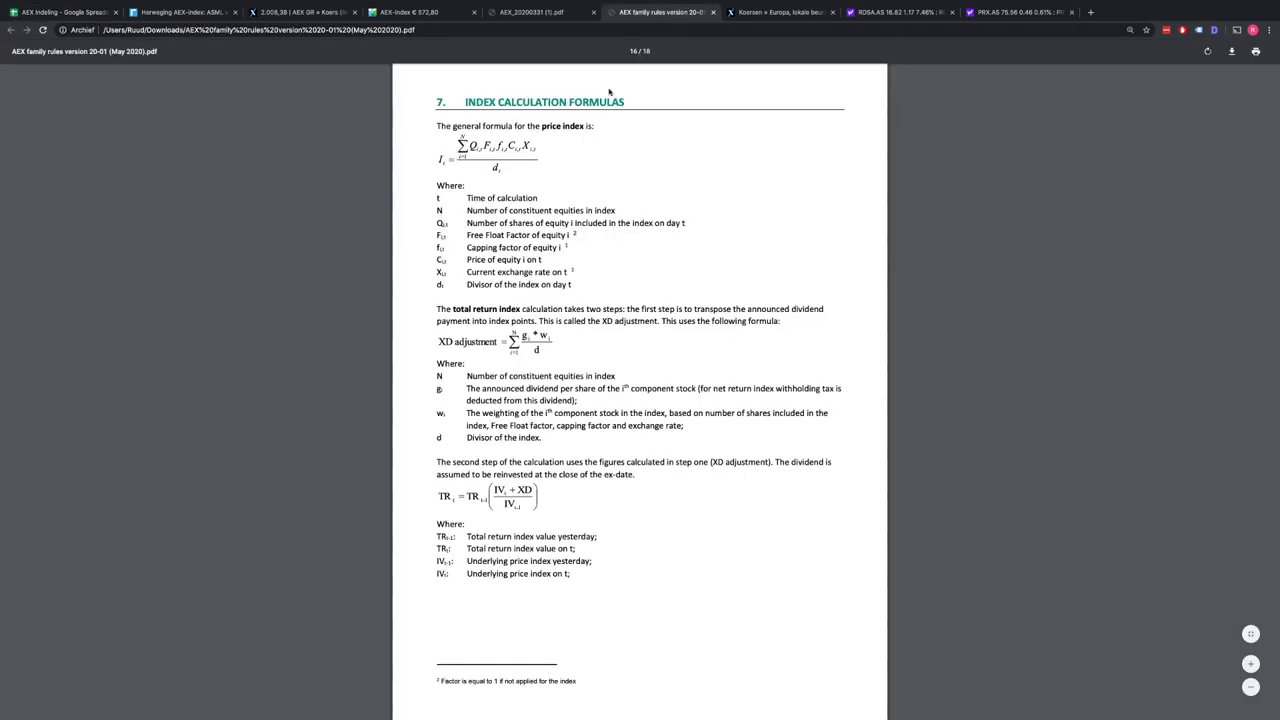
{"action": "left_click", "coordinate": [410, 12]}
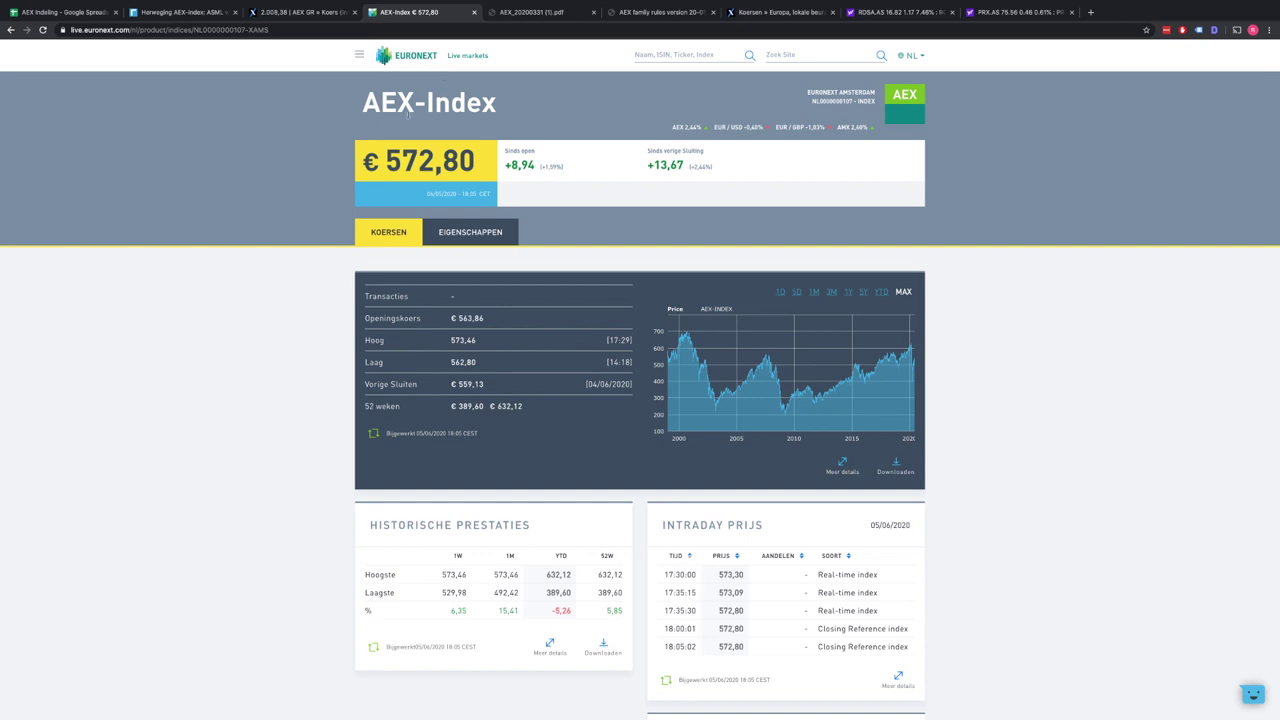
{"action": "left_click_drag", "start_coordinate": [468, 268], "coordinate": [384, 292]}
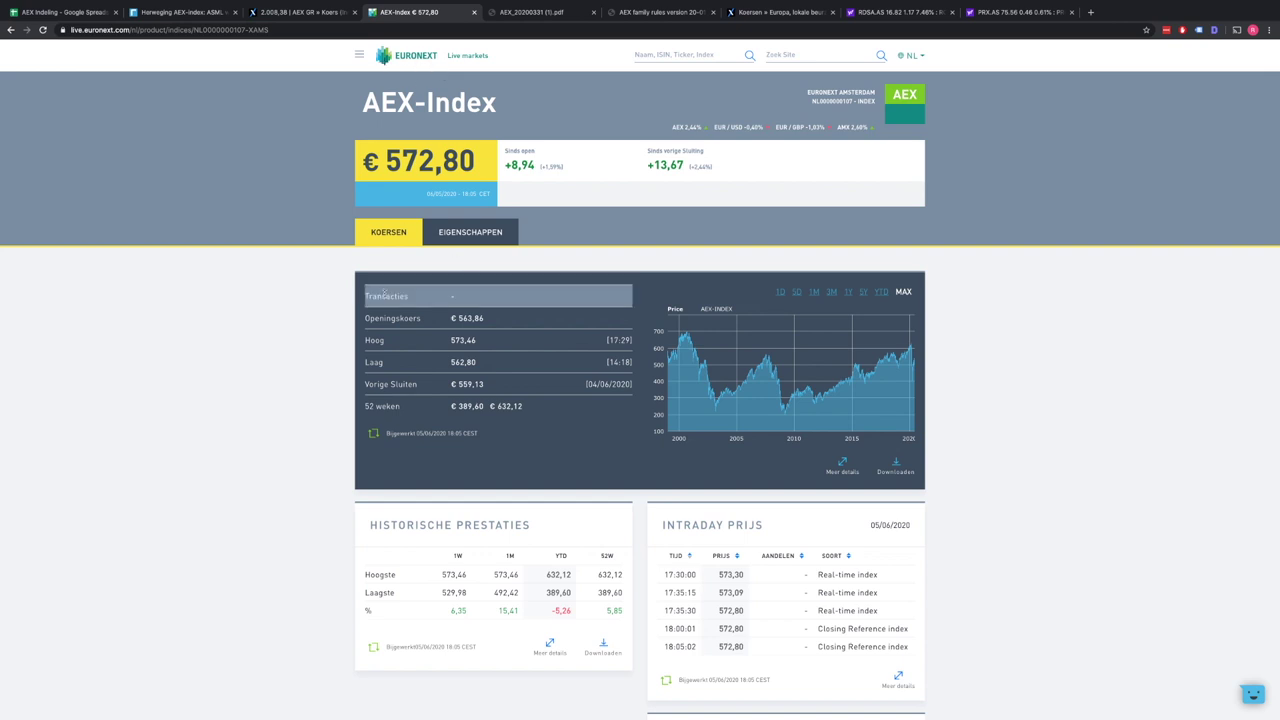
{"action": "left_click", "coordinate": [483, 232]}
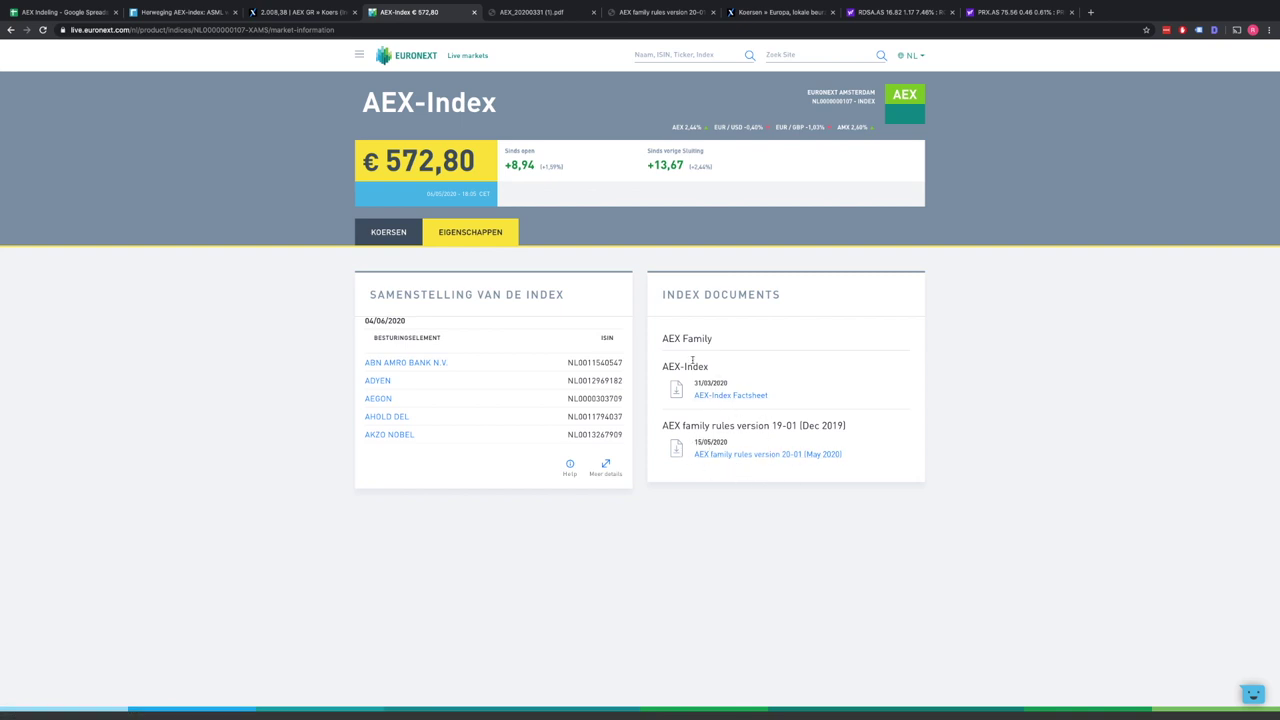
{"action": "left_click", "coordinate": [650, 12]}
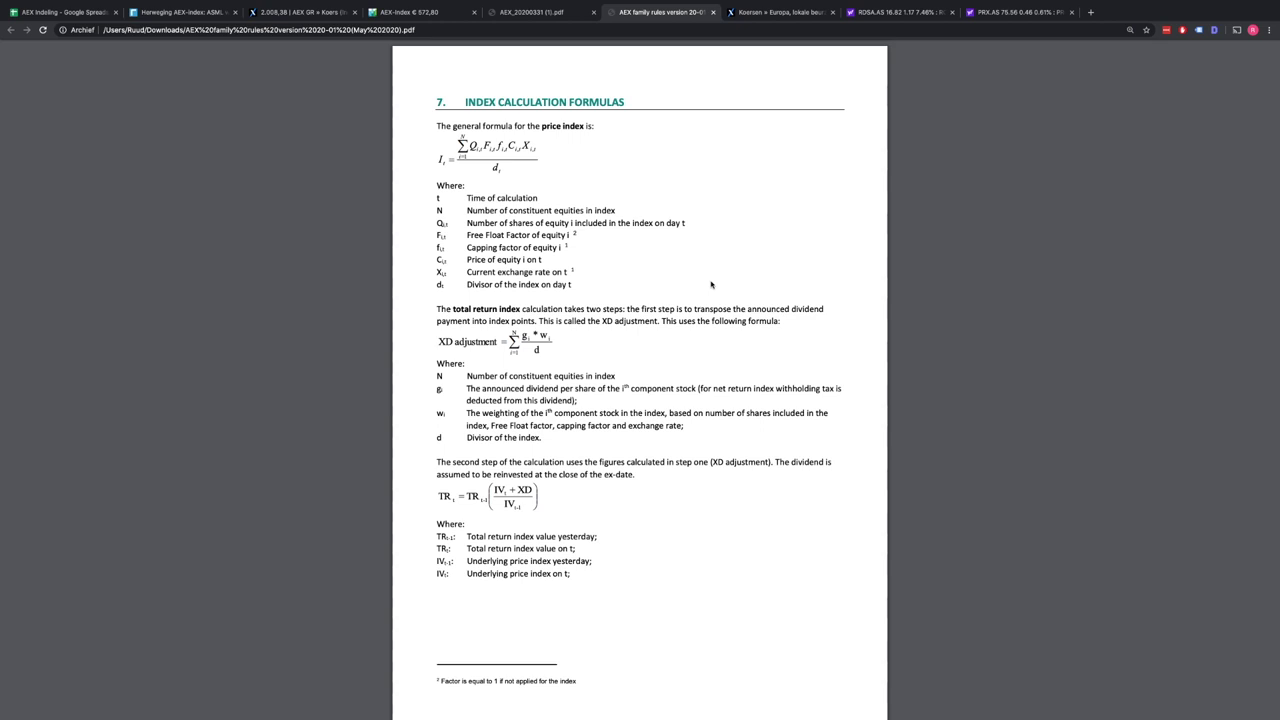
{"action": "left_click", "coordinate": [70, 12]}
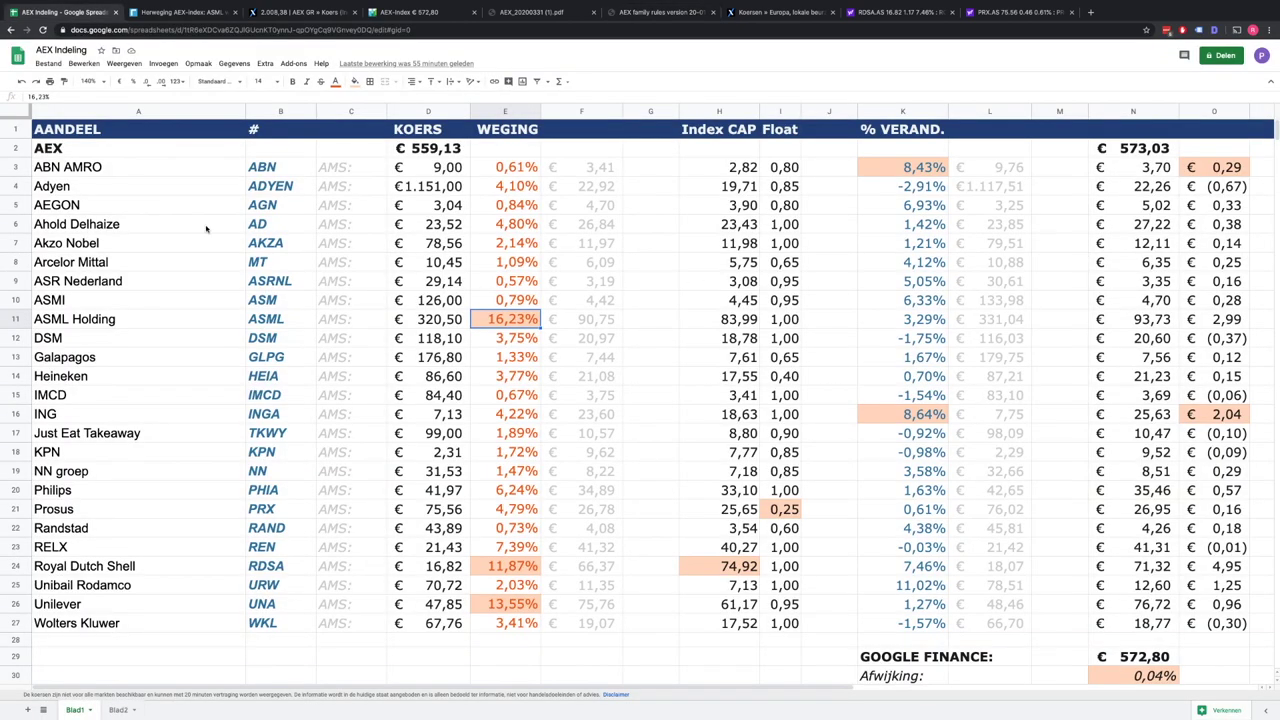